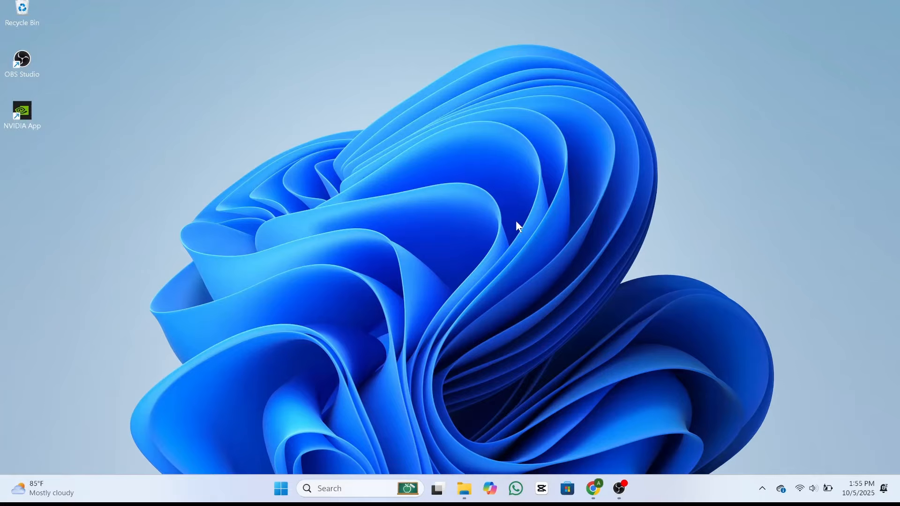
Open Task Manager's startup apps, disable BlueStacksServices at startup, and close Task Manager.
right_click(673, 487)
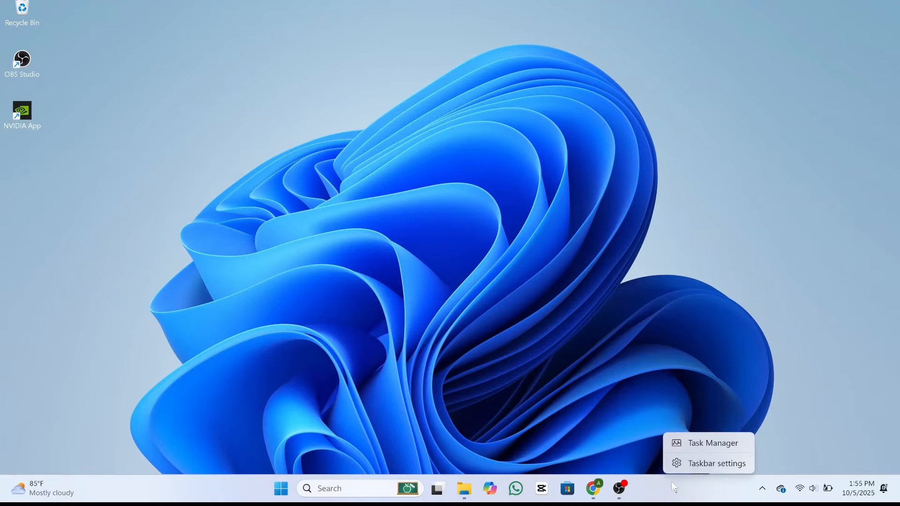
click(703, 443)
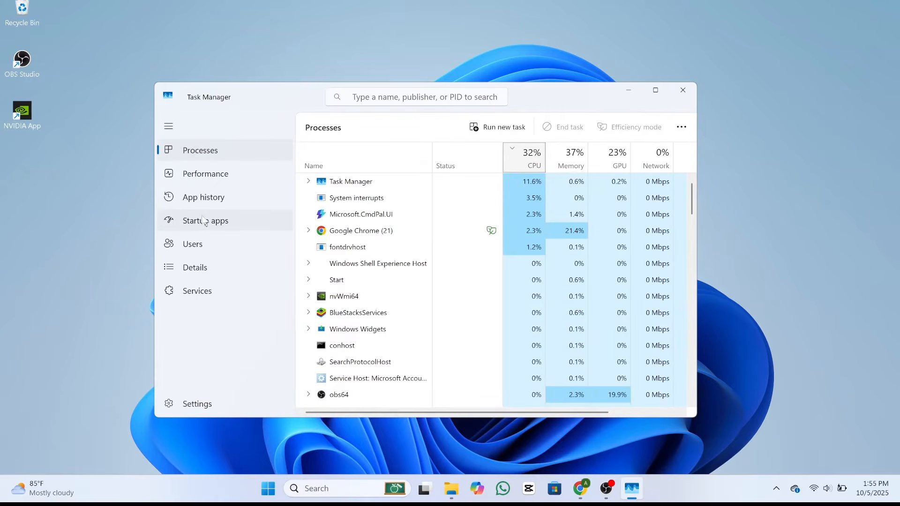
click(243, 222)
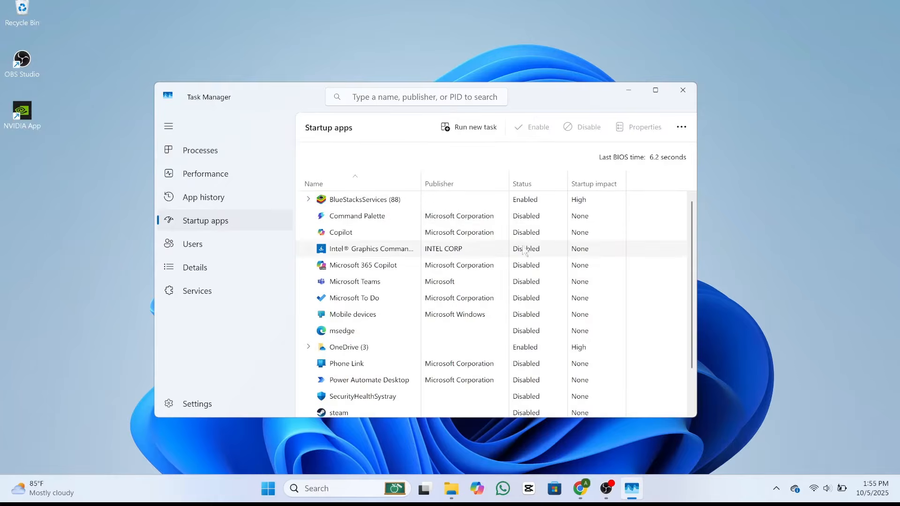
right_click(519, 205)
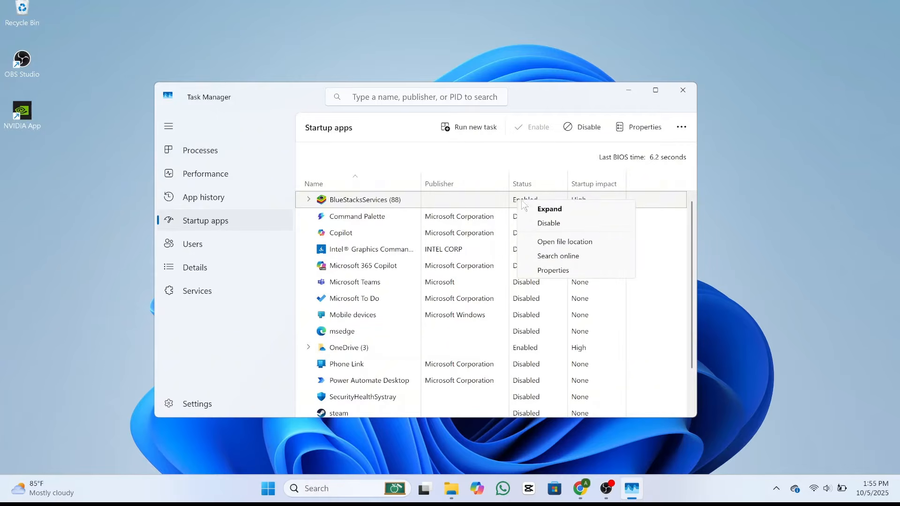
click(549, 223)
scroll(538, 276, down, 2)
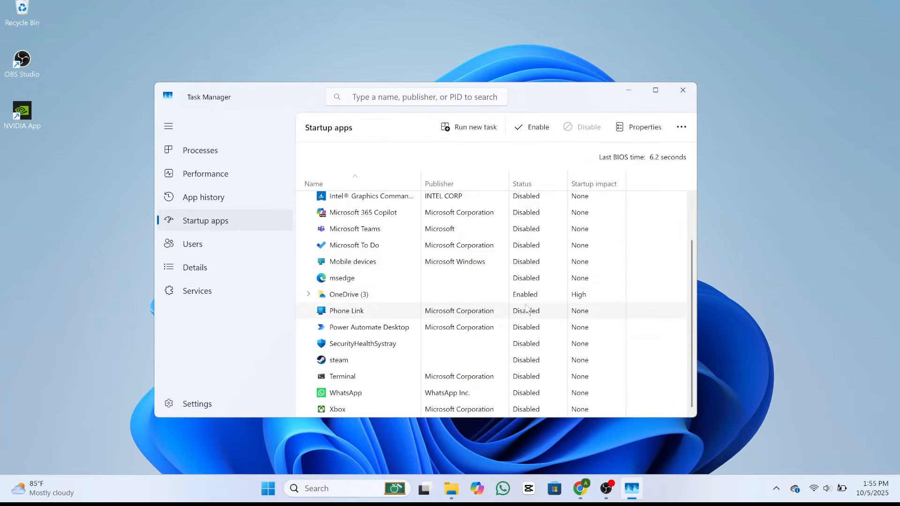
key(alt+F4)
Open the Windows Services console by running services.msc.
key(super+r)
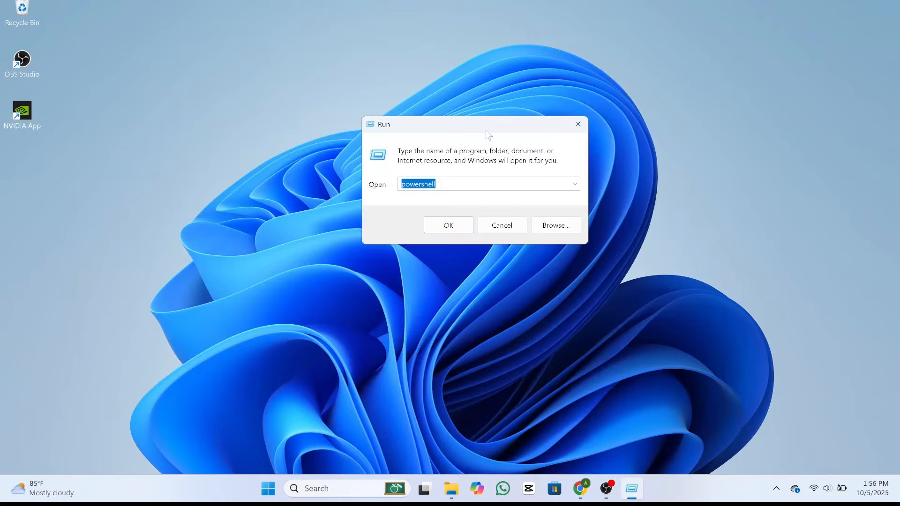
click(448, 186)
drag(449, 186, 381, 182)
click(457, 226)
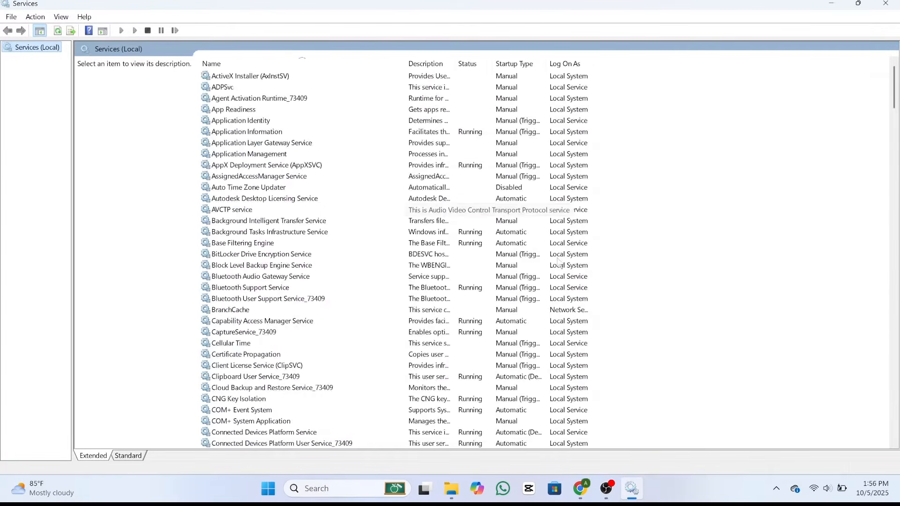
Set the Connected User Experiences and Telemetry service's startup type to Manual, stop the service, and apply the settings.
scroll(332, 127, down, 6)
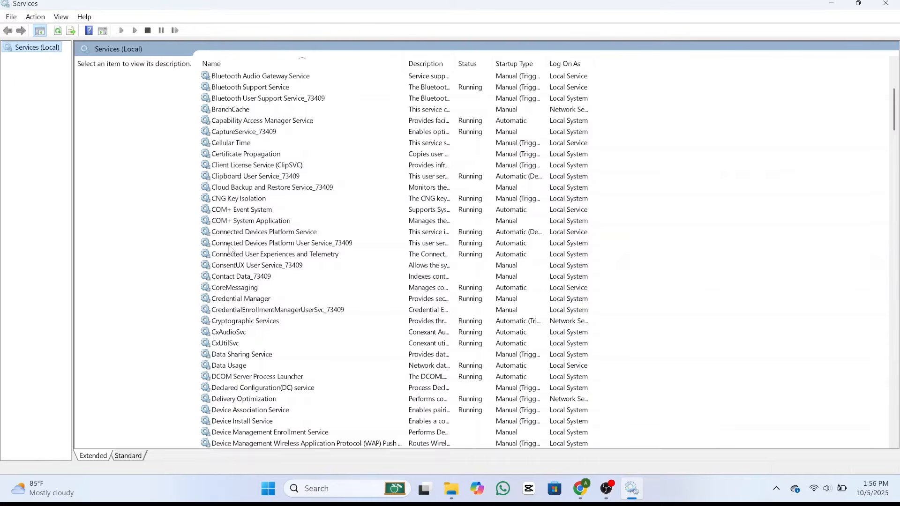
click(233, 259)
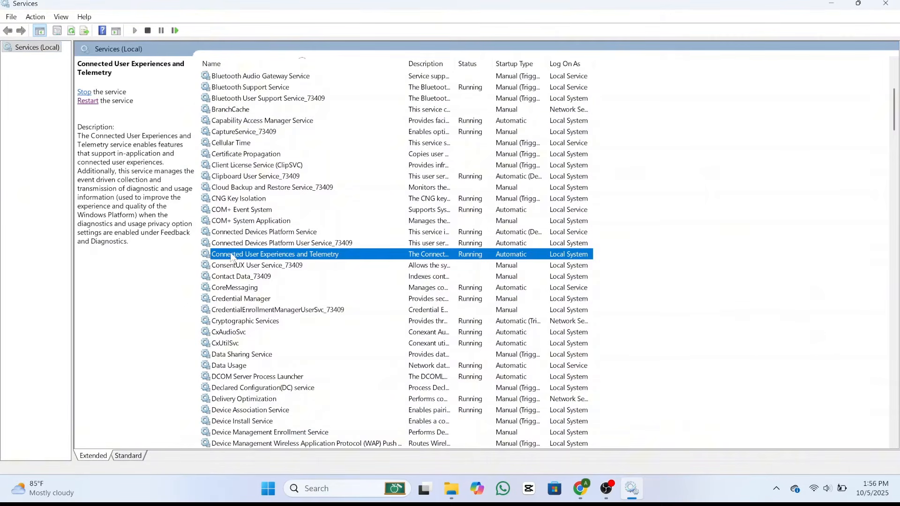
right_click(251, 258)
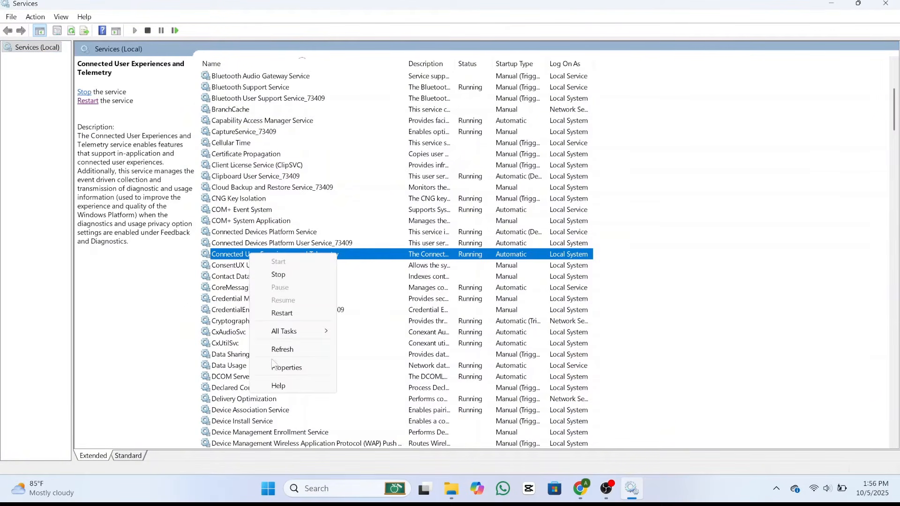
click(283, 370)
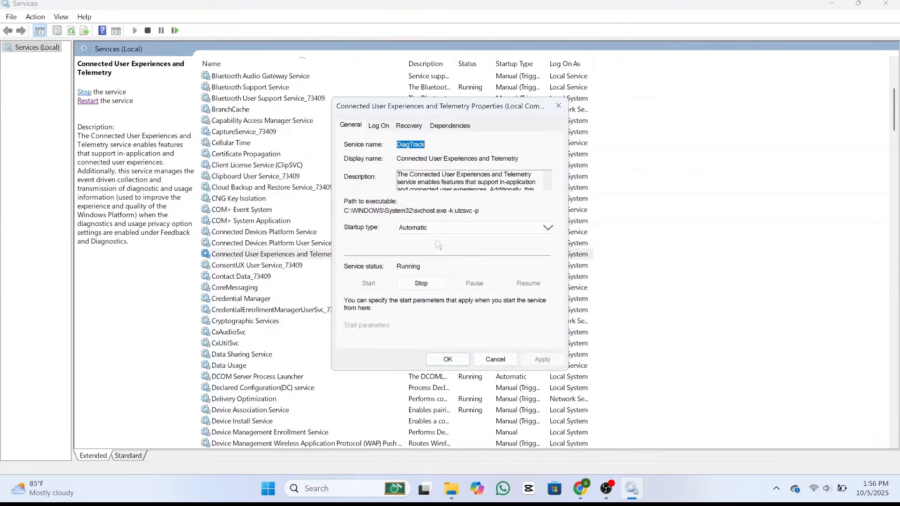
click(430, 227)
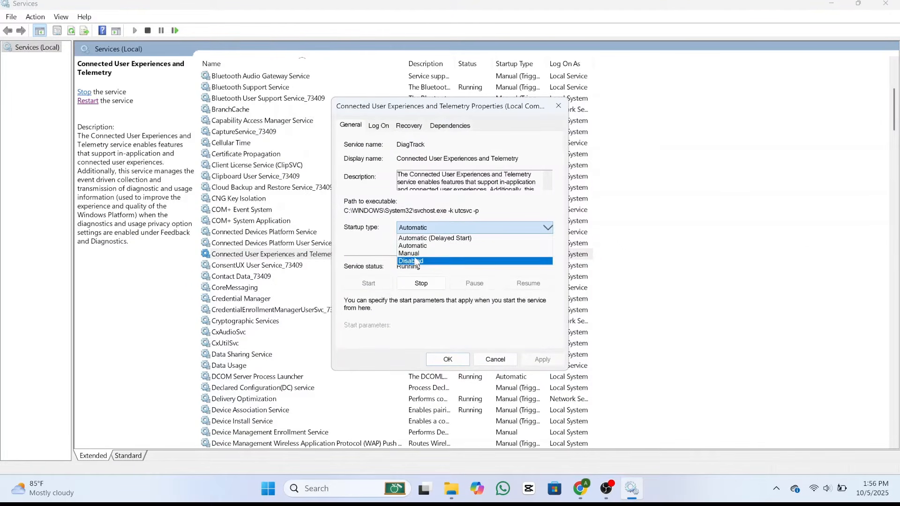
click(412, 253)
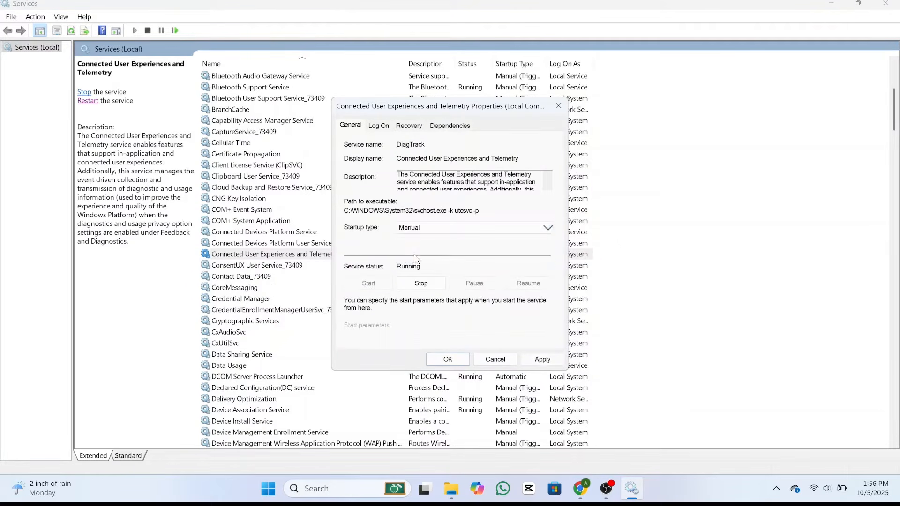
click(411, 285)
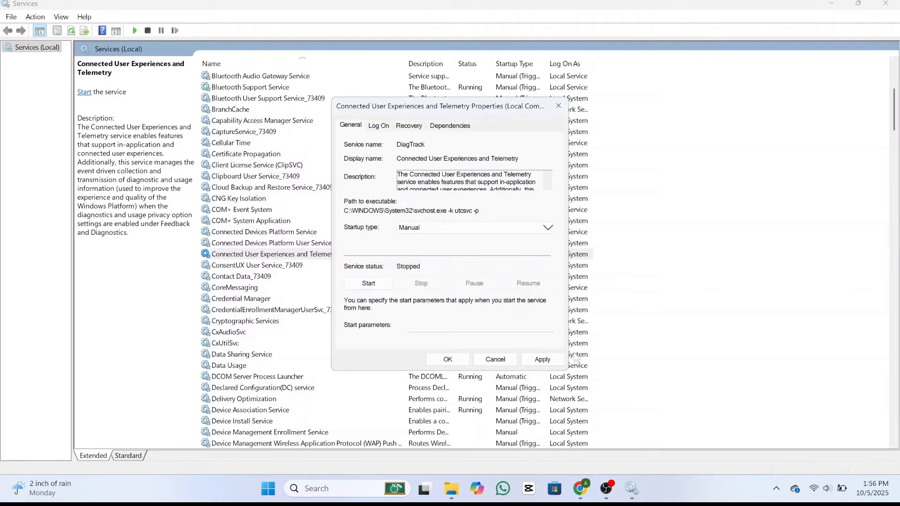
click(542, 360)
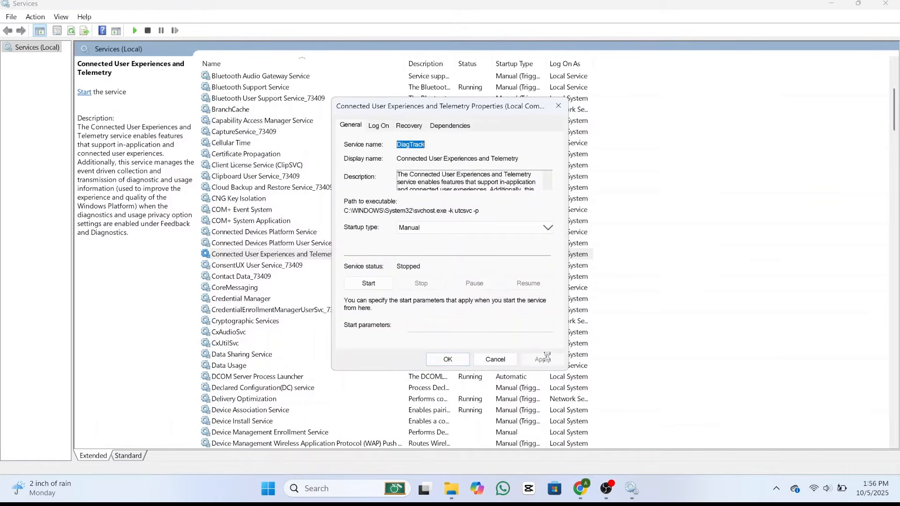
click(448, 359)
Set the SysMain service's startup type to Manual, stop the service, and apply the settings.
scroll(355, 172, down, 20)
scroll(356, 173, down, 5)
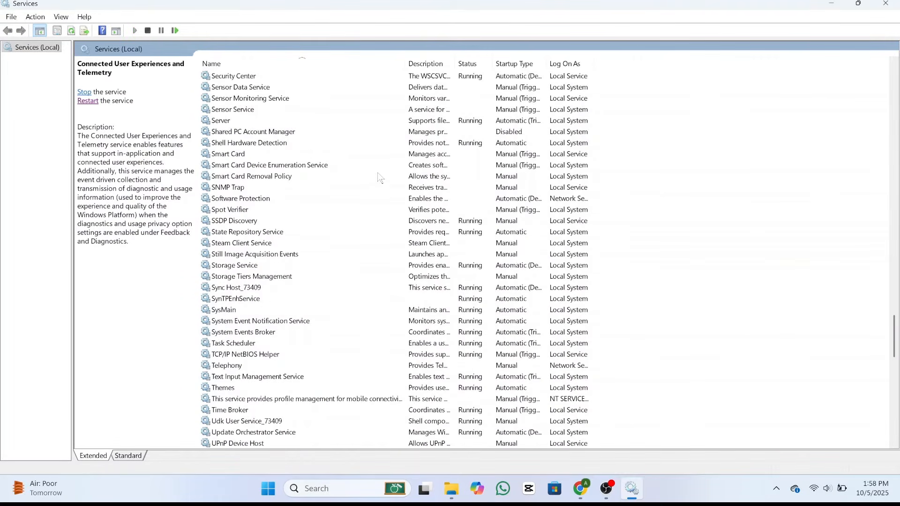
click(235, 310)
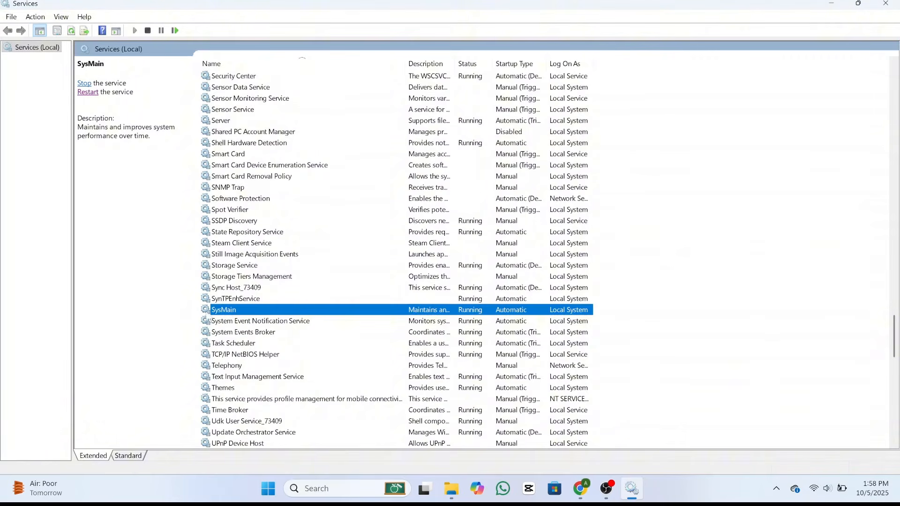
right_click(235, 311)
click(265, 421)
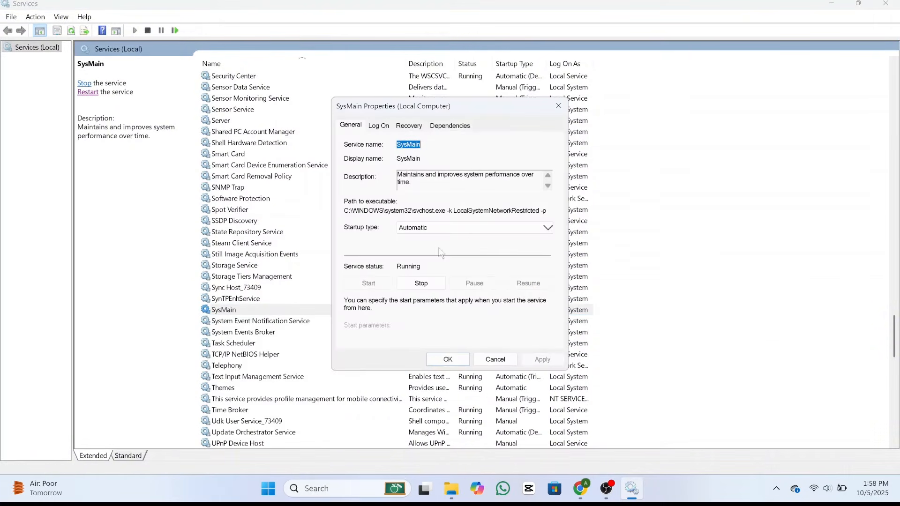
click(471, 228)
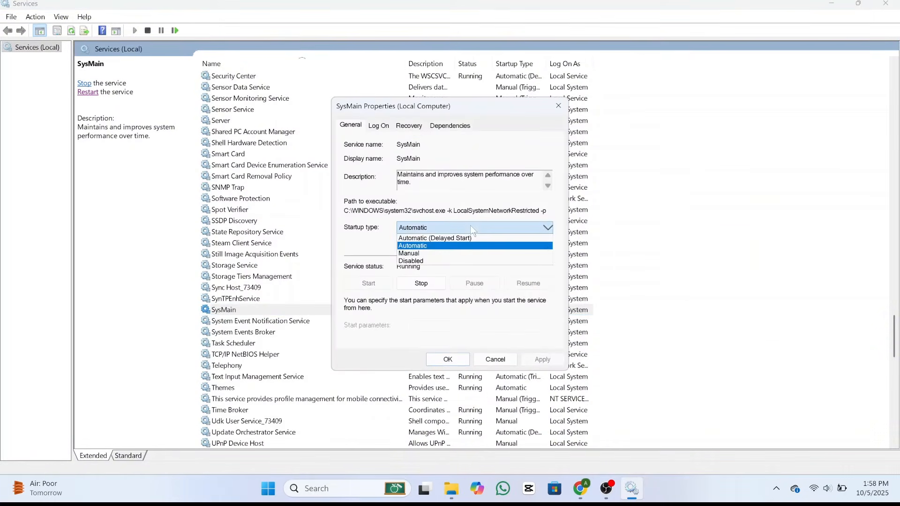
click(423, 254)
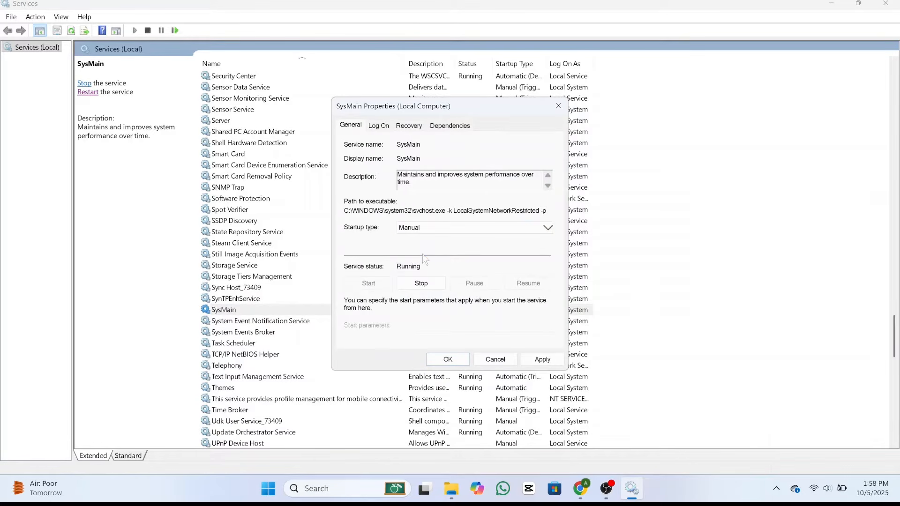
click(423, 285)
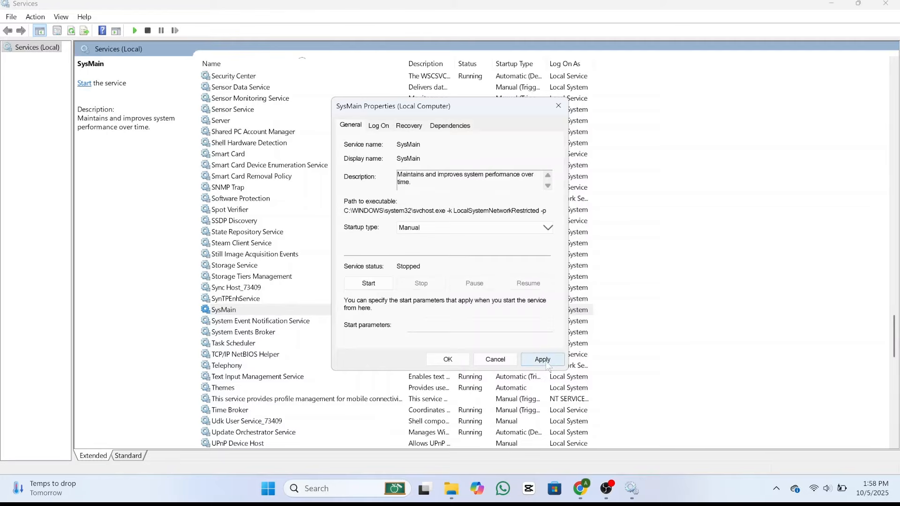
click(543, 360)
click(448, 360)
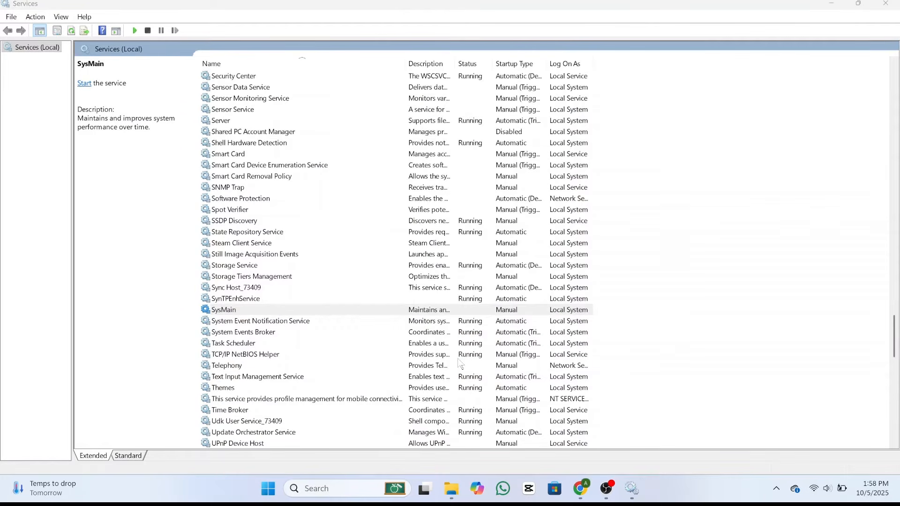
Set the Delivery Optimization service's startup type to Manual, stop the service, and apply the settings.
scroll(369, 324, down, 15)
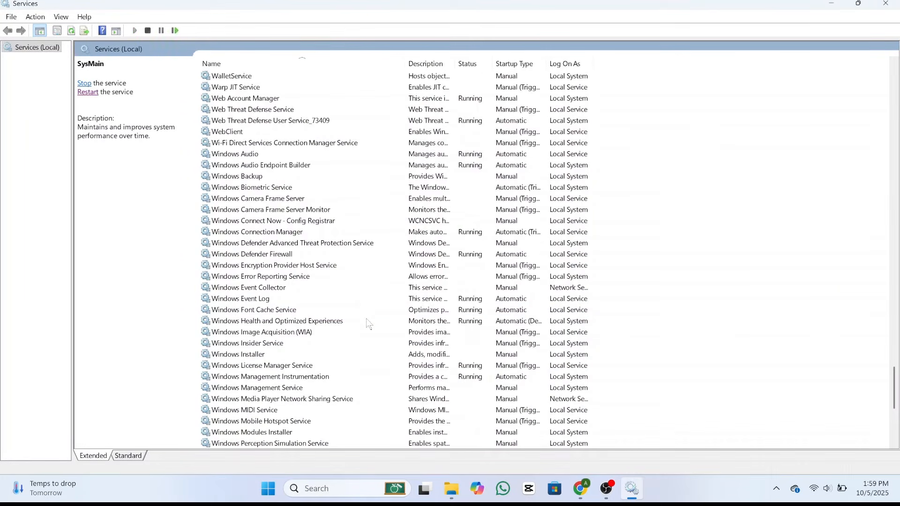
scroll(374, 320, up, 20)
click(251, 300)
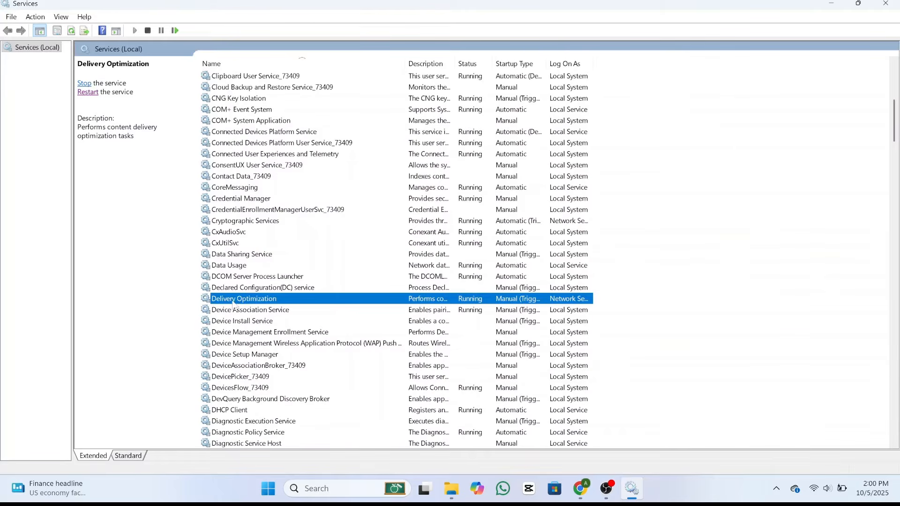
right_click(239, 304)
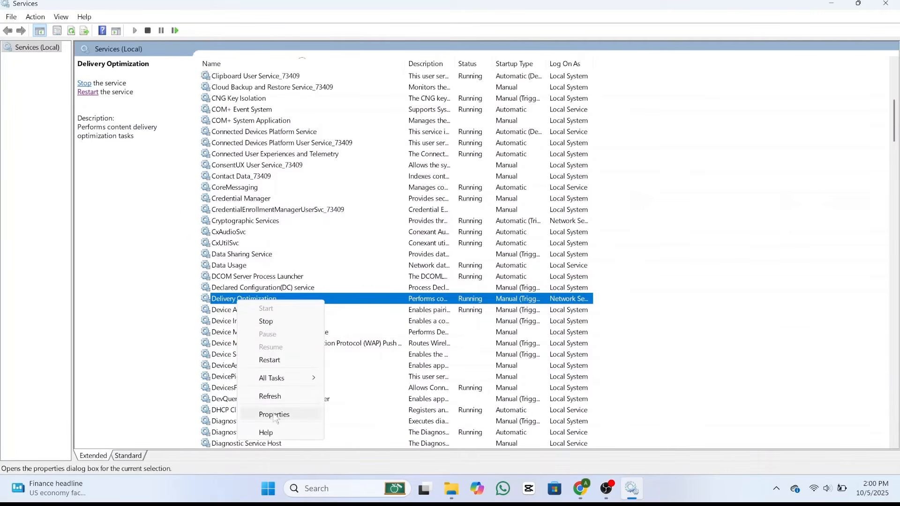
click(298, 420)
click(463, 228)
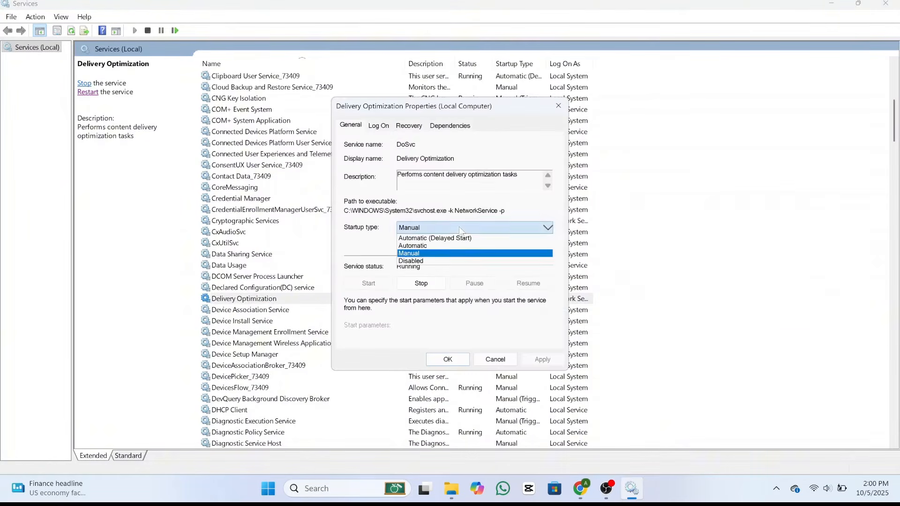
click(427, 254)
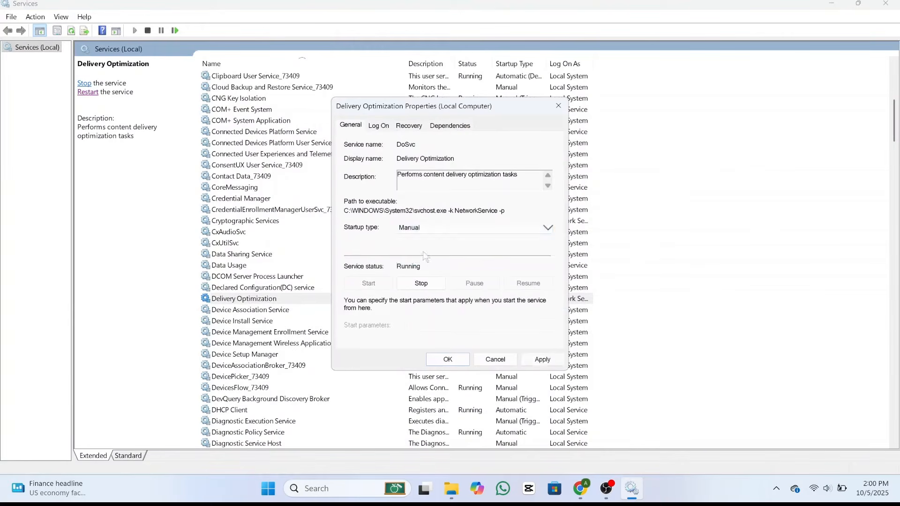
click(420, 284)
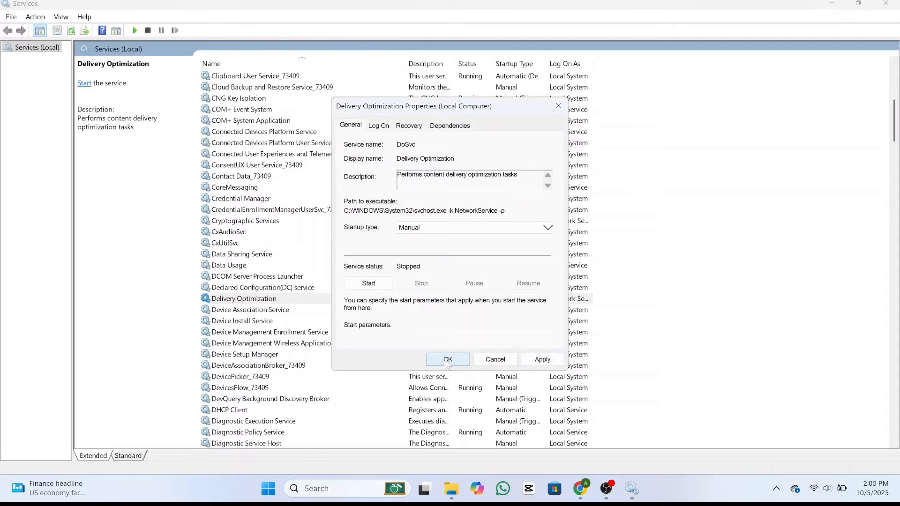
click(543, 360)
click(470, 330)
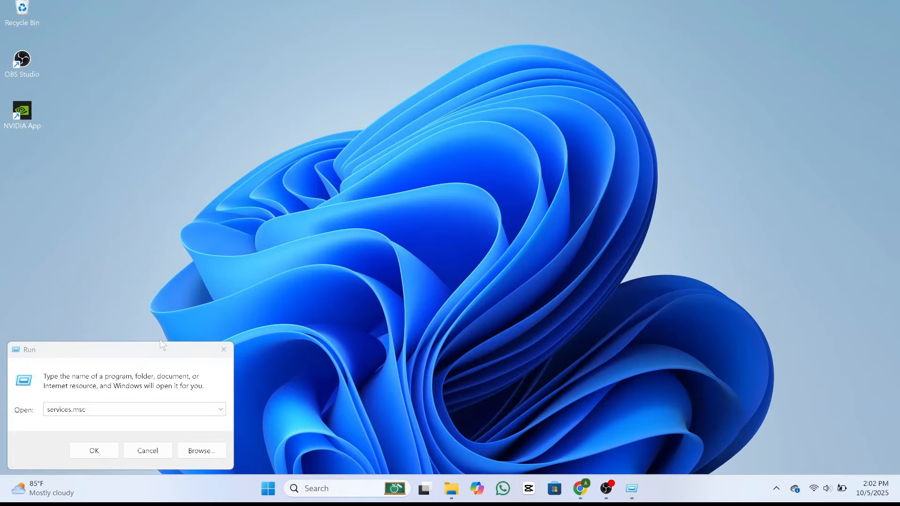
Open the Registry Editor by running regedit.
click(163, 346)
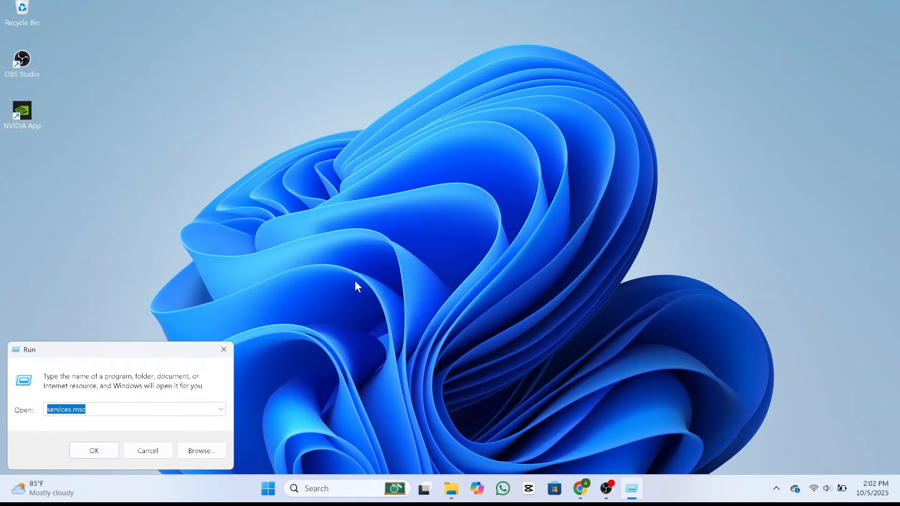
drag(185, 351, 524, 160)
click(526, 143)
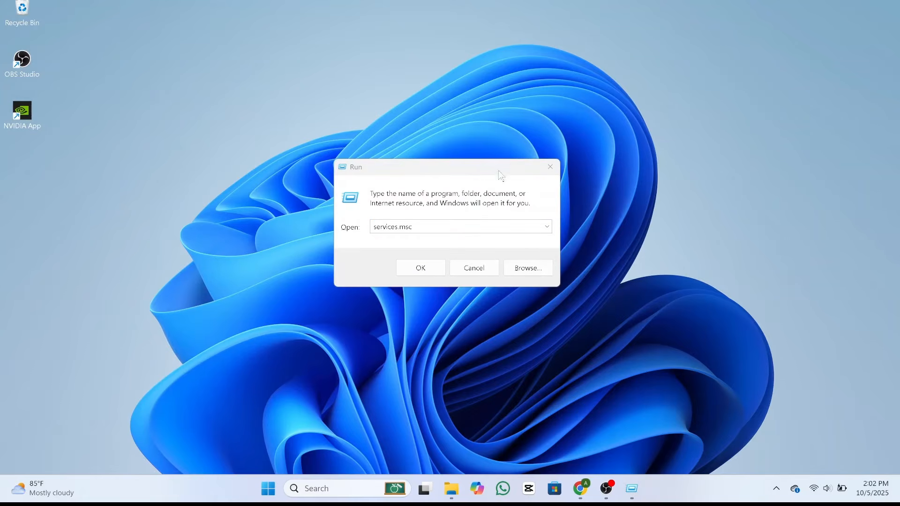
drag(452, 225, 313, 231)
text(regedit)
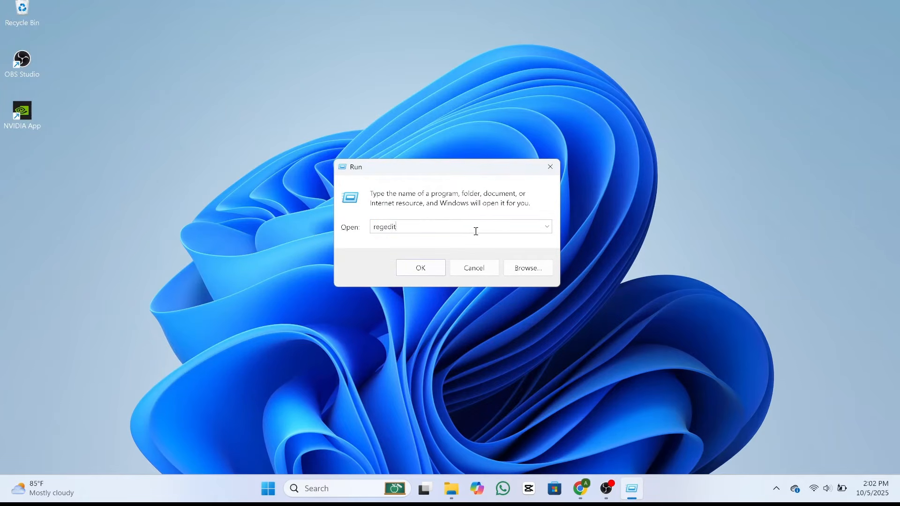
click(402, 264)
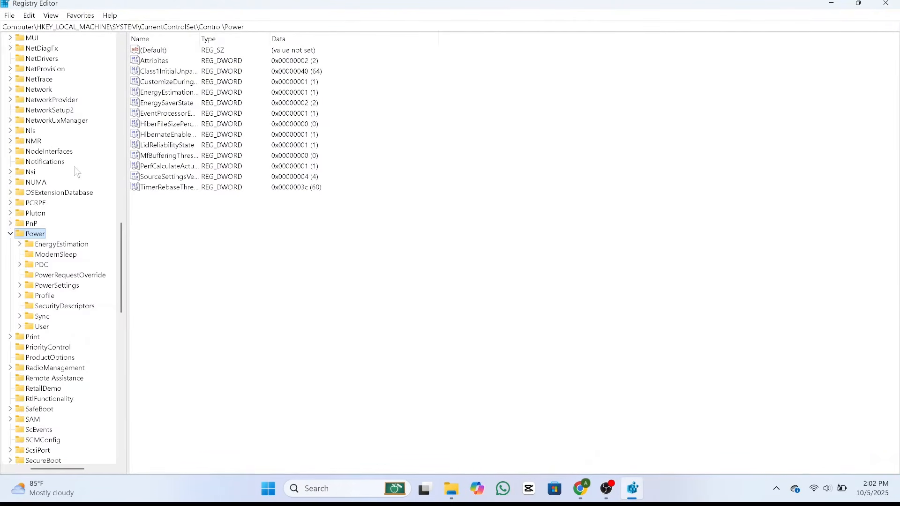
Collapse the expanded registry tree back to its top-level hives.
scroll(55, 74, up, 20)
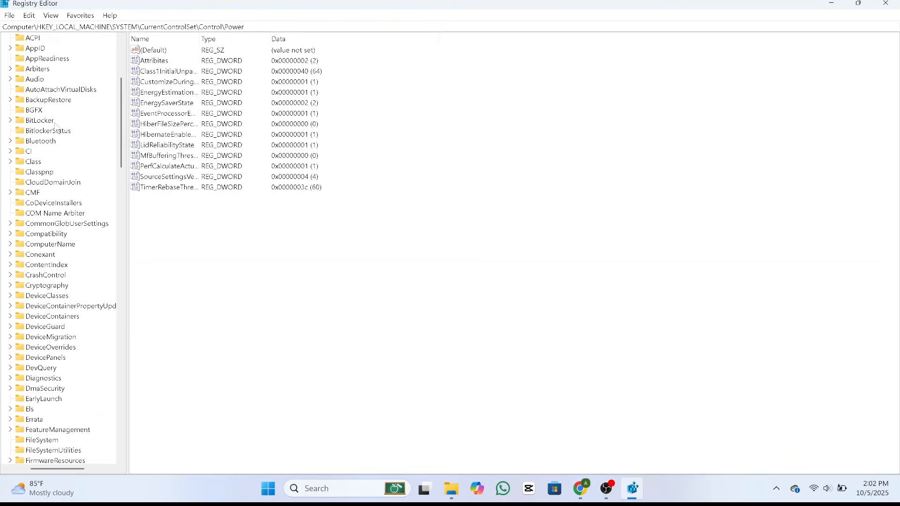
click(6, 174)
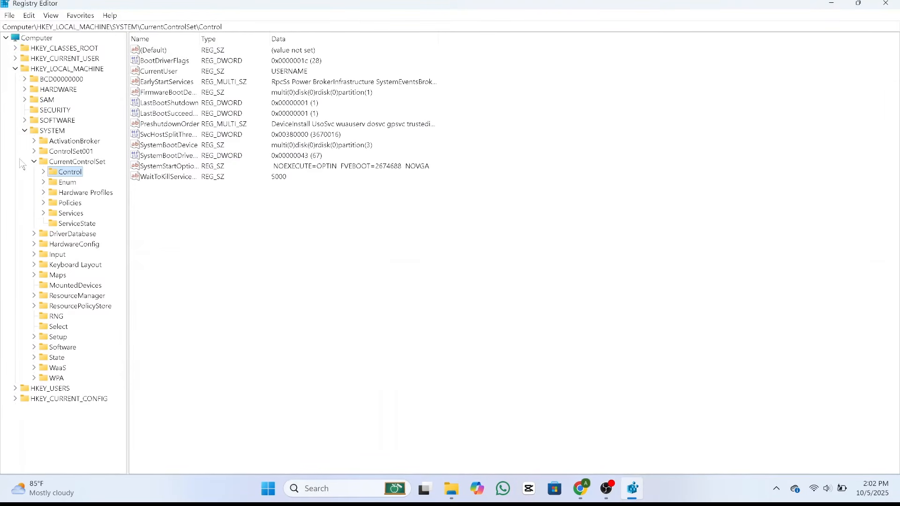
click(25, 131)
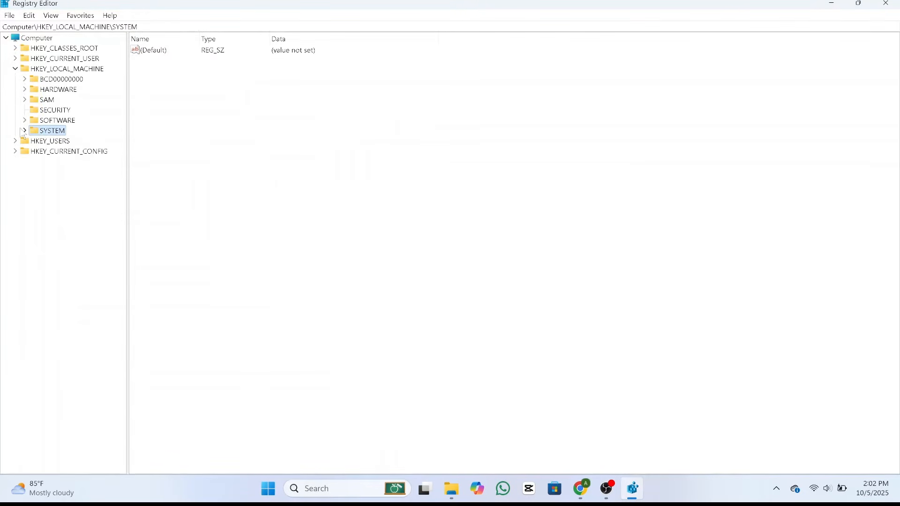
click(15, 68)
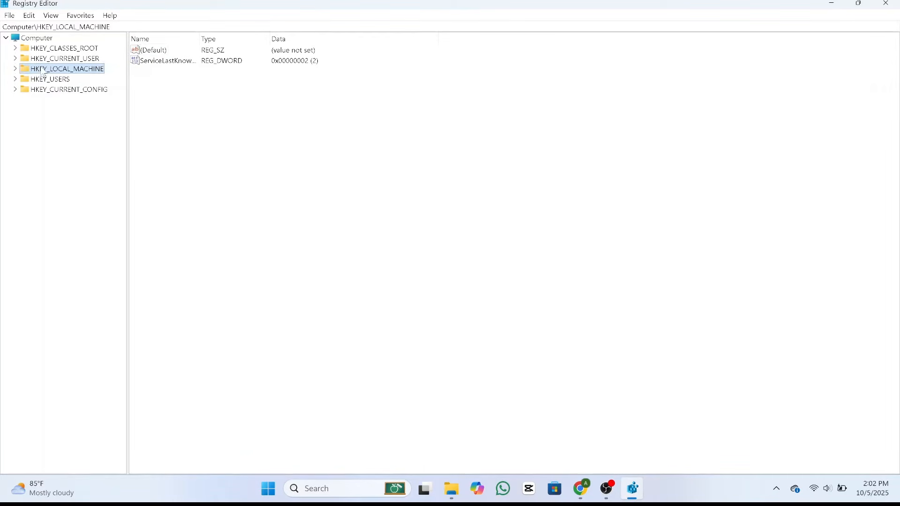
Navigate to HKEY_LOCAL_MACHINE\SYSTEM\CurrentControlSet\Services and select the TimeBrokerSvc key.
click(16, 70)
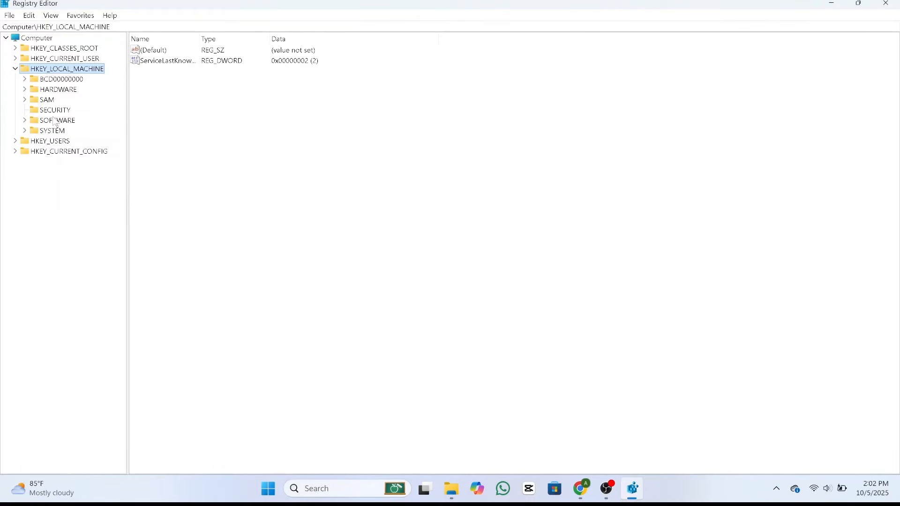
click(24, 131)
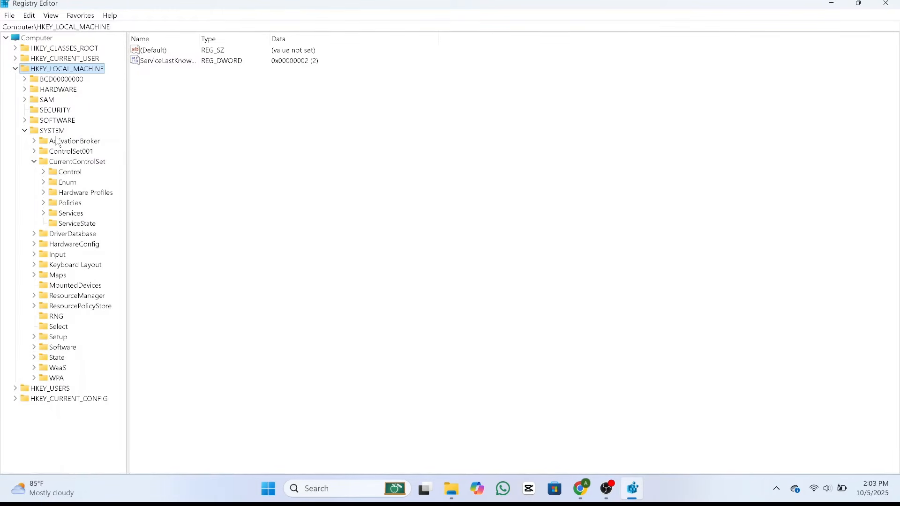
click(34, 162)
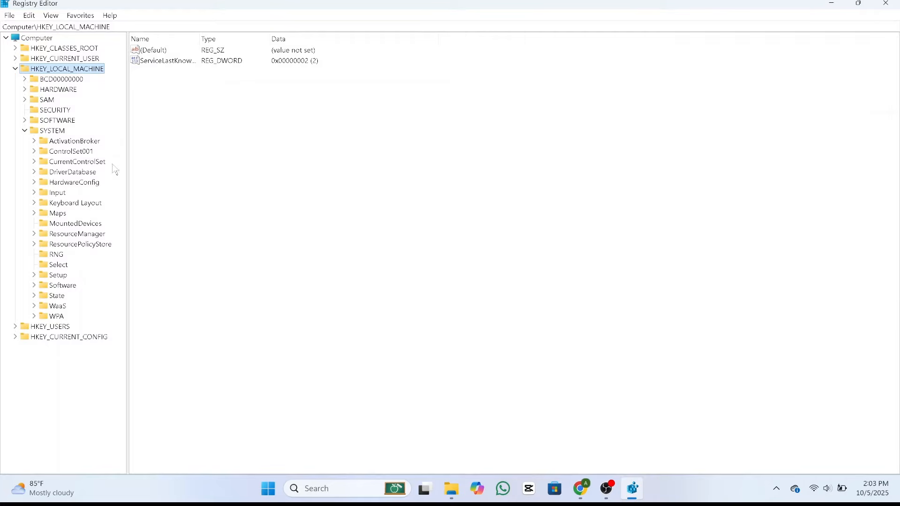
click(87, 165)
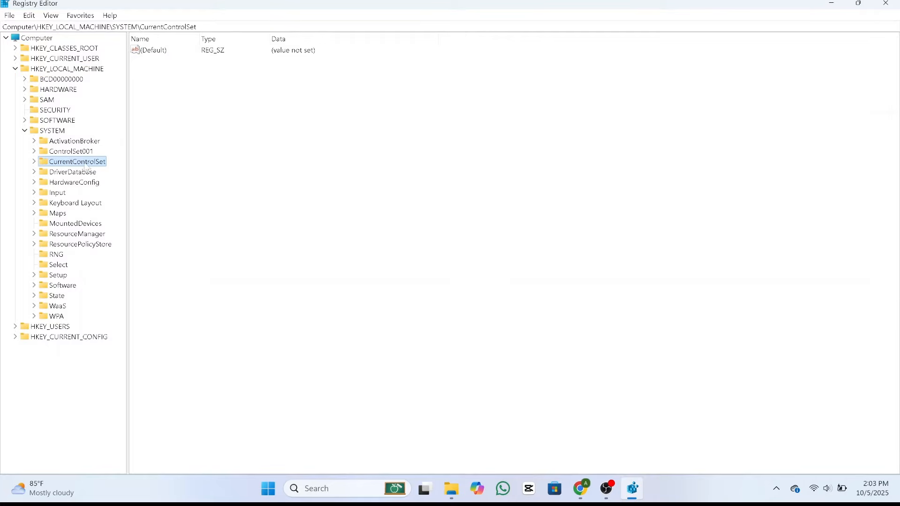
click(34, 162)
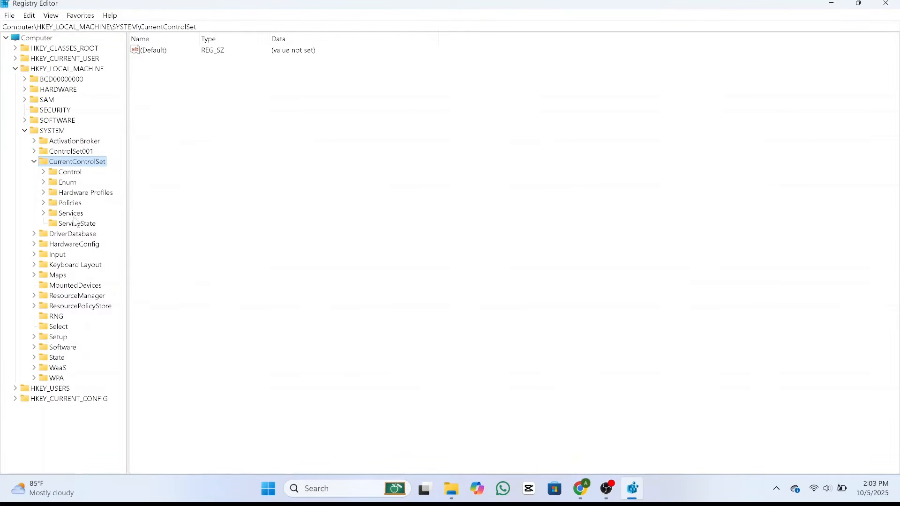
click(44, 214)
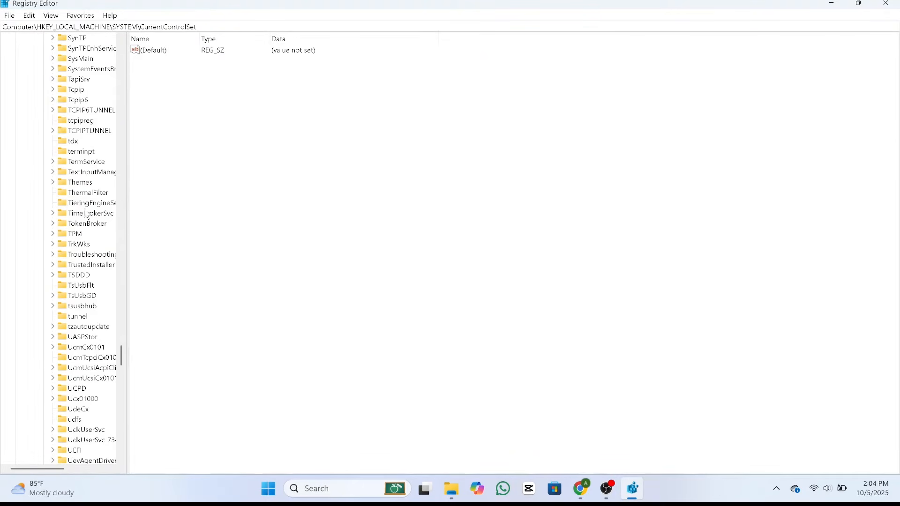
click(87, 216)
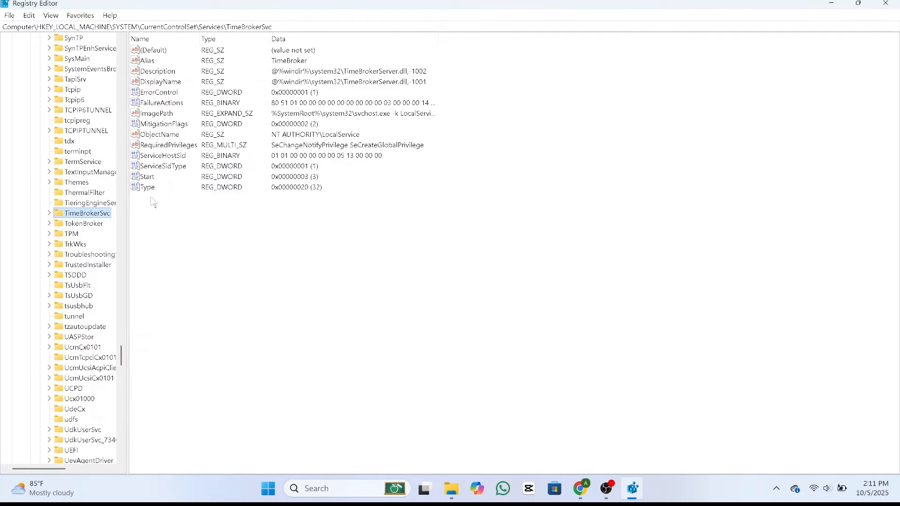
Set the Start value of TimeBrokerSvc to 4 and close the Registry Editor.
click(148, 177)
right_click(146, 177)
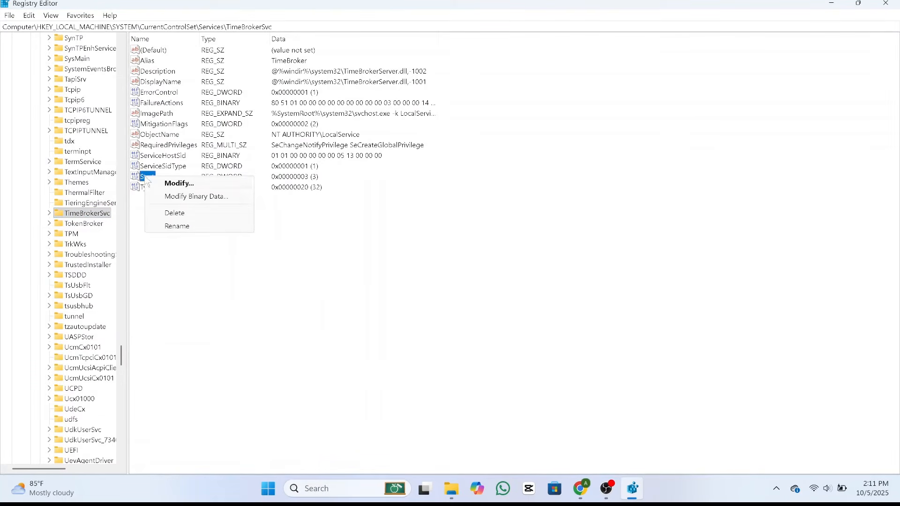
click(177, 183)
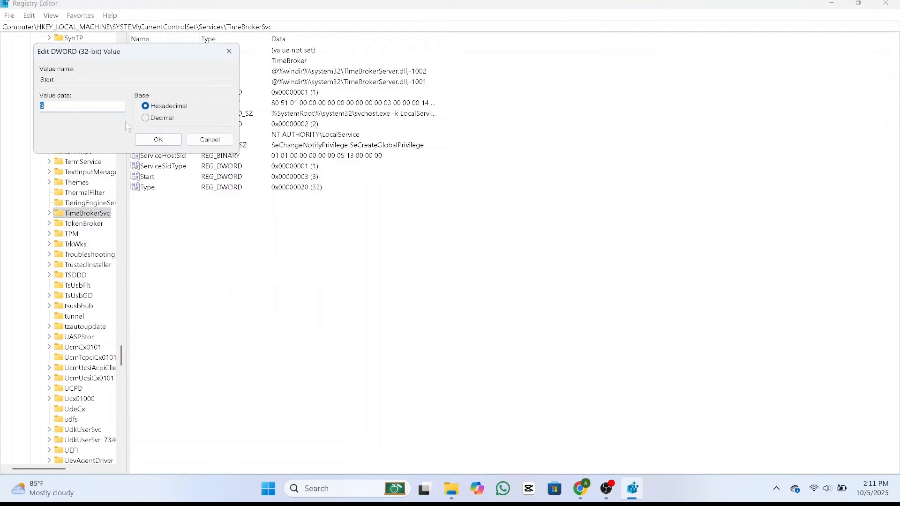
drag(132, 55, 399, 172)
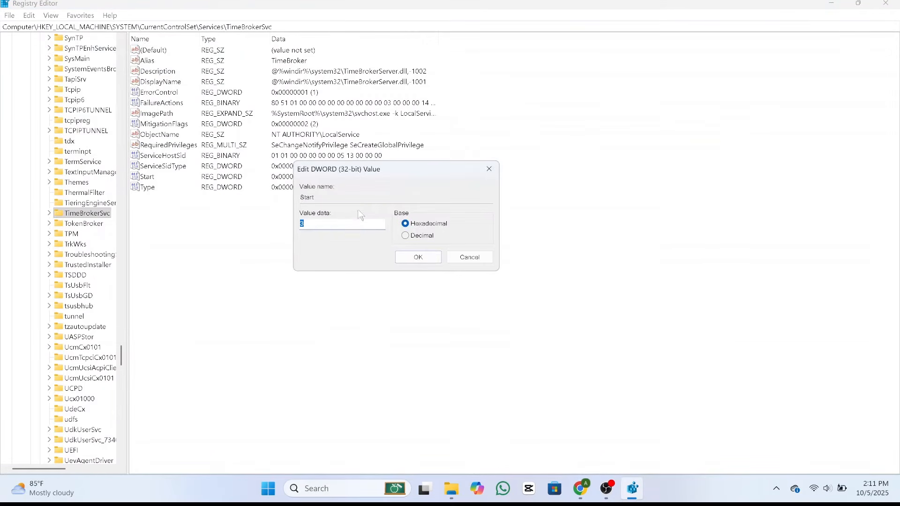
drag(331, 224, 280, 219)
click(405, 259)
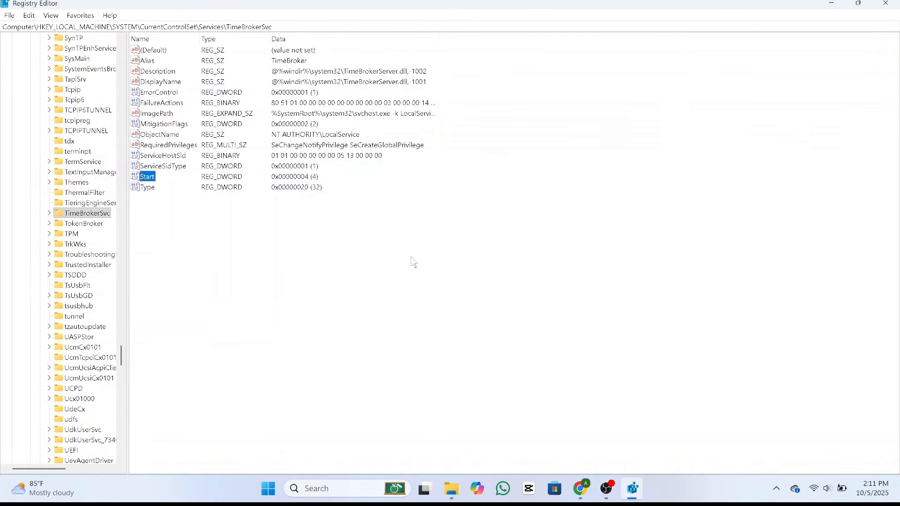
key(alt+F4)
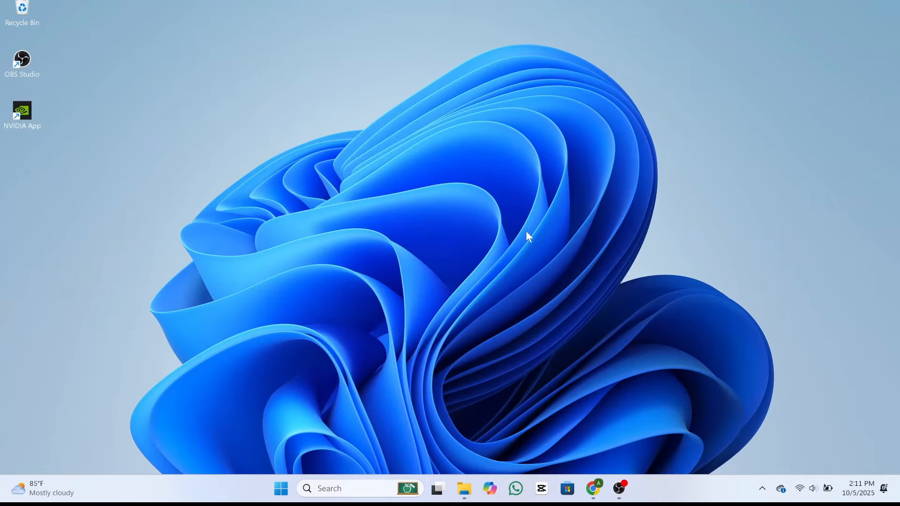
Search for cmd and open Command Prompt as administrator.
click(366, 492)
text(cmd)
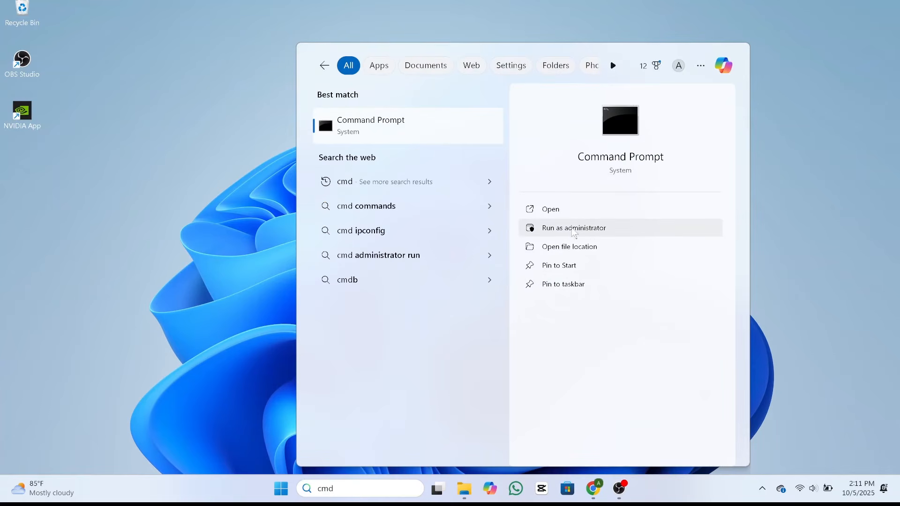
click(553, 230)
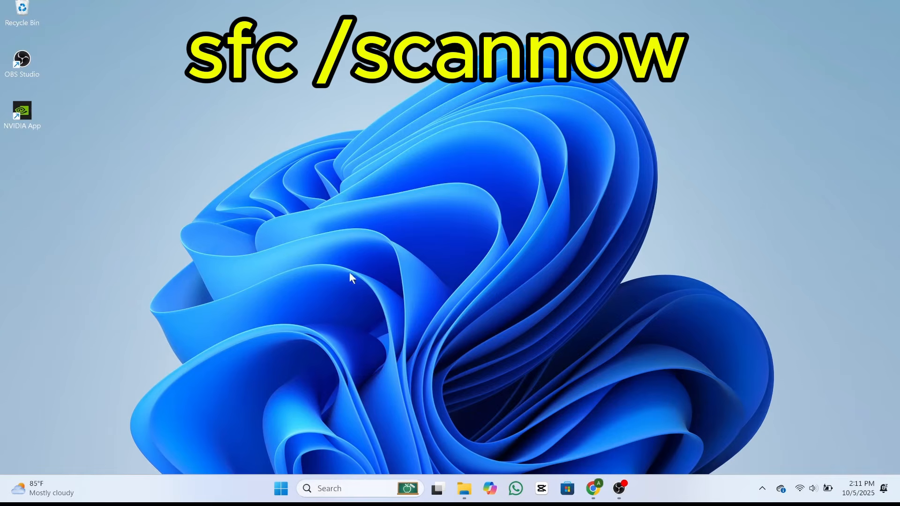
Run the system file check with sfc /scannow, and close the Command Prompt window.
text(sfc /scanno)
text(w)
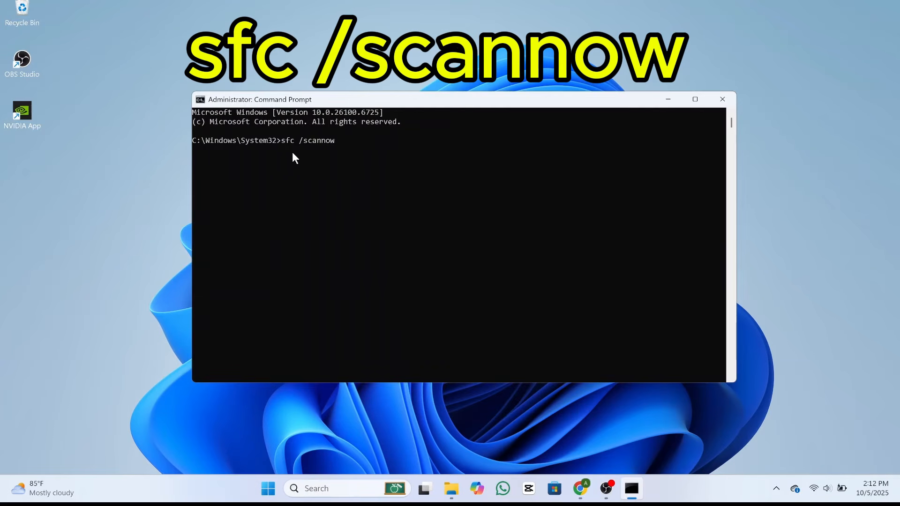
key(Return)
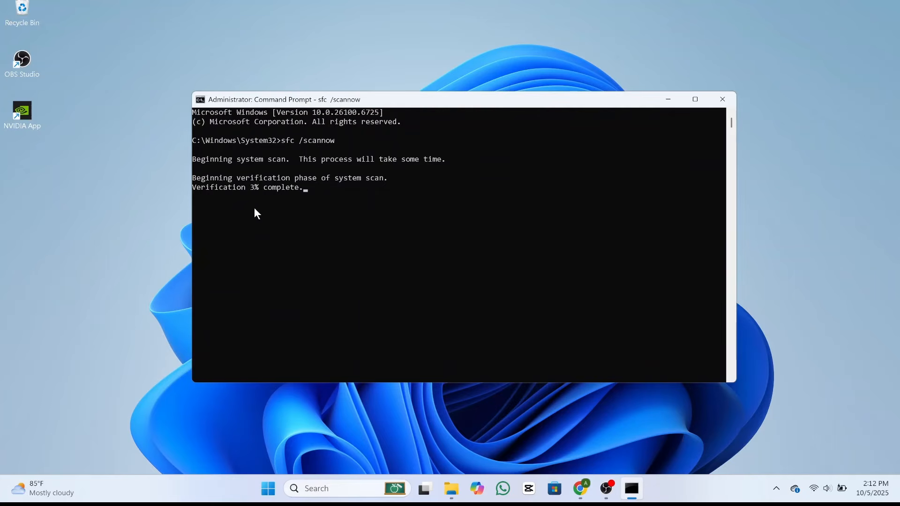
click(723, 99)
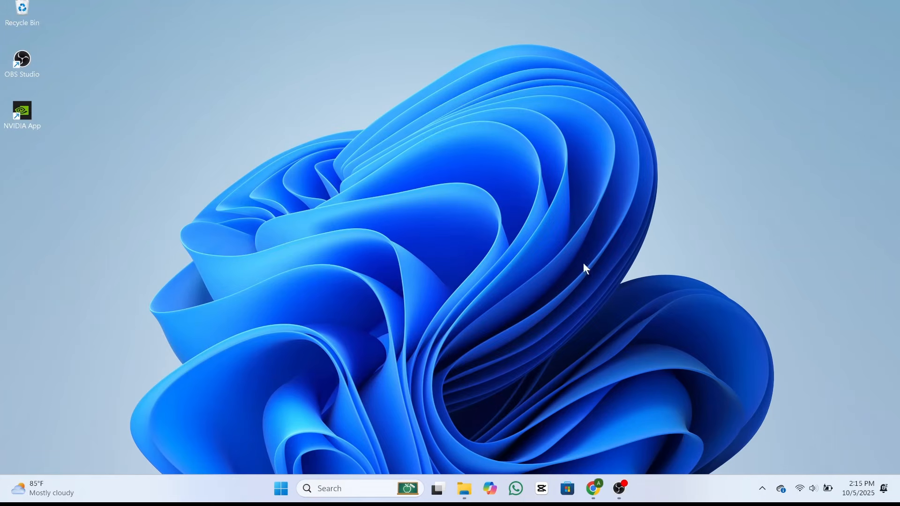
Open This PC's properties from File Explorer and bring up the advanced system settings.
click(475, 491)
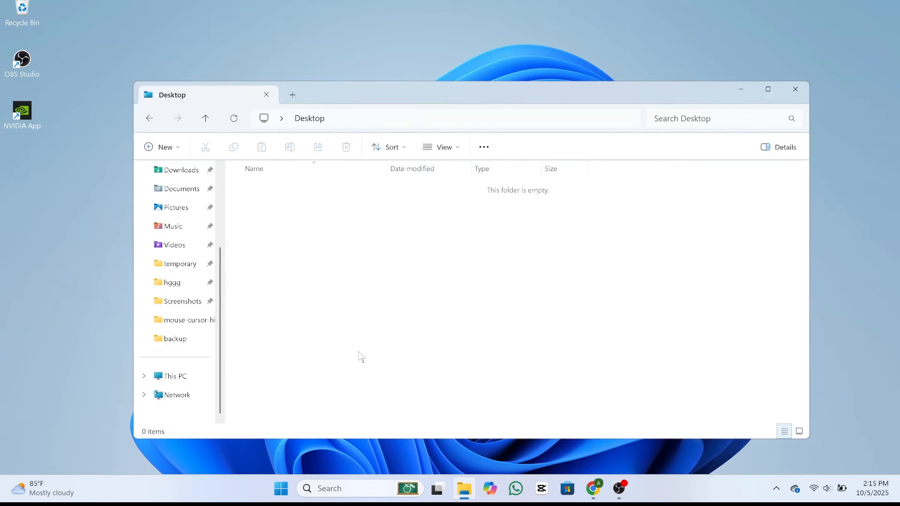
right_click(162, 380)
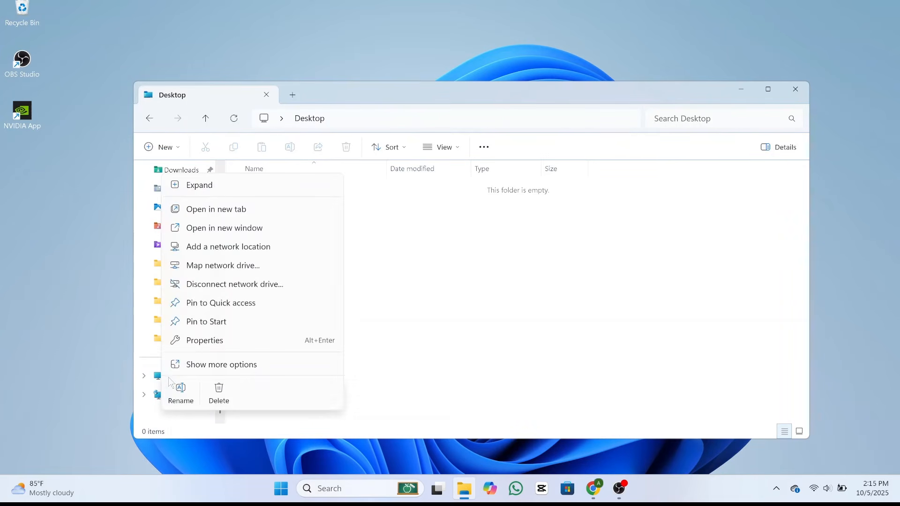
click(261, 342)
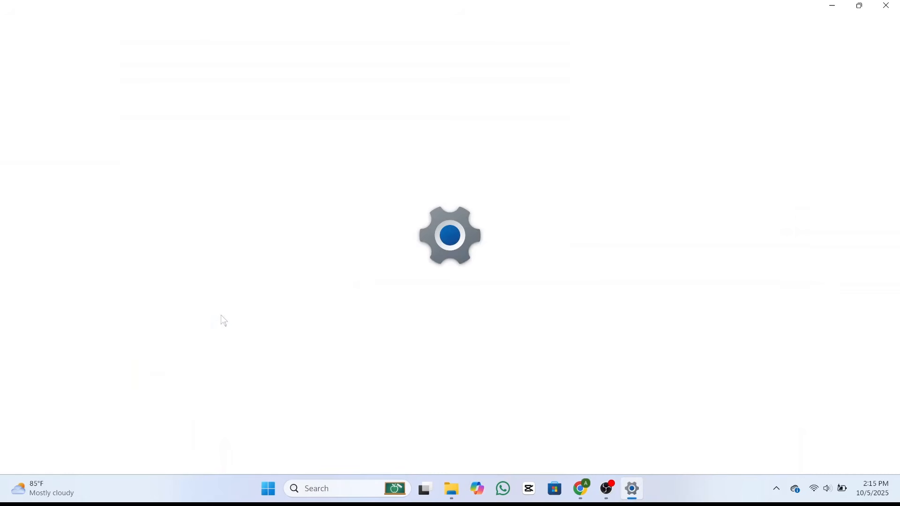
scroll(448, 199, down, 5)
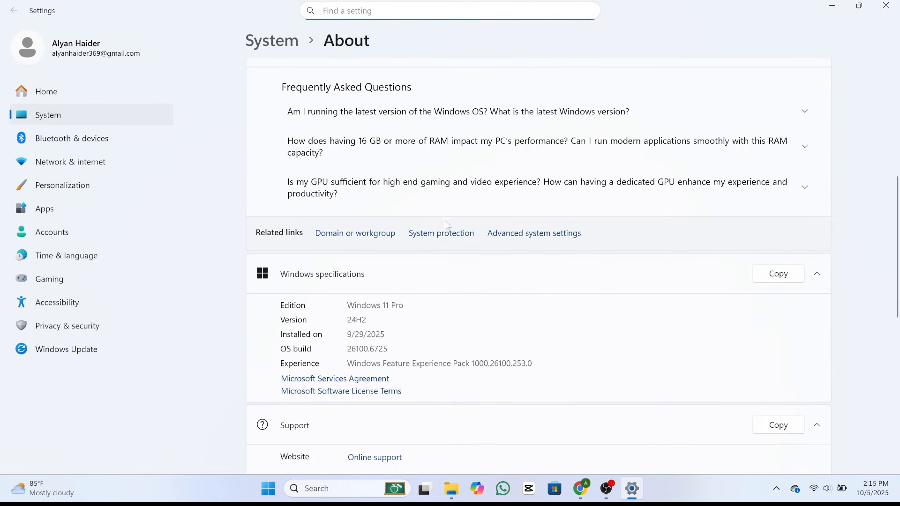
click(521, 236)
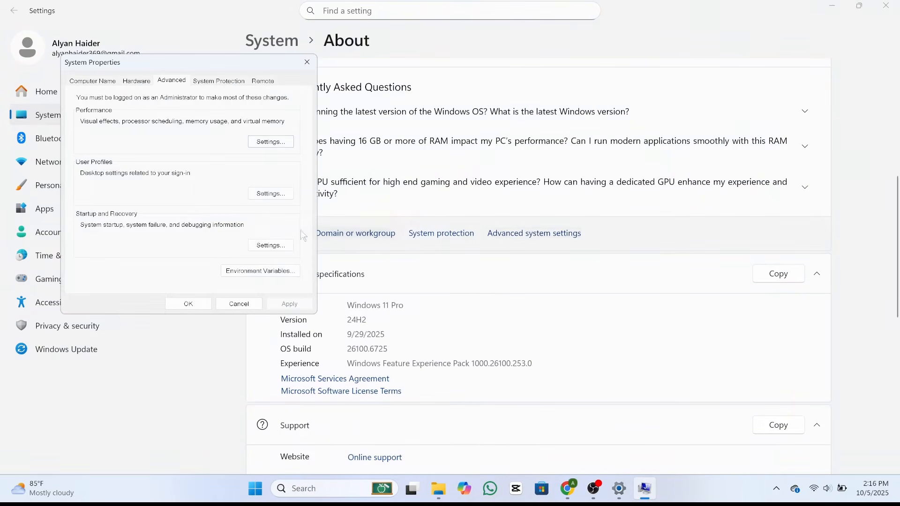
drag(131, 63, 406, 94)
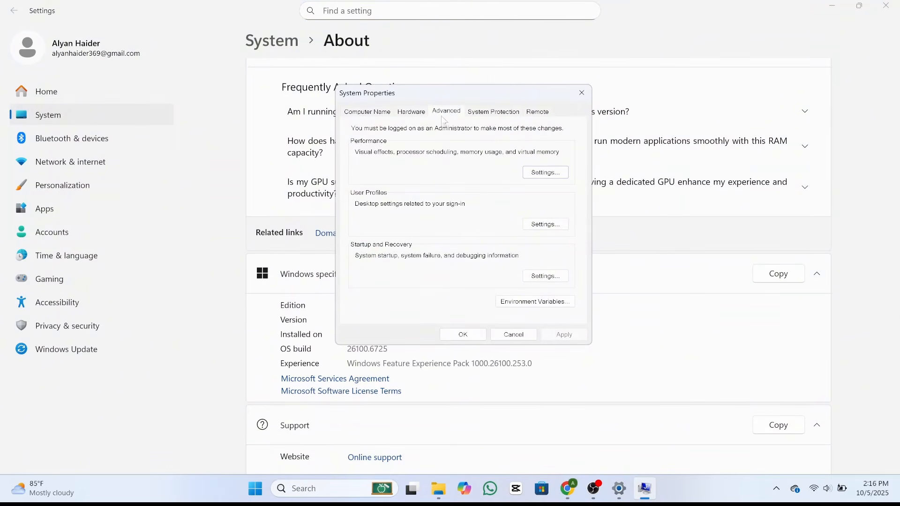
Open the virtual memory settings from the performance options and switch drive C from automatic paging file management to a custom size.
click(535, 173)
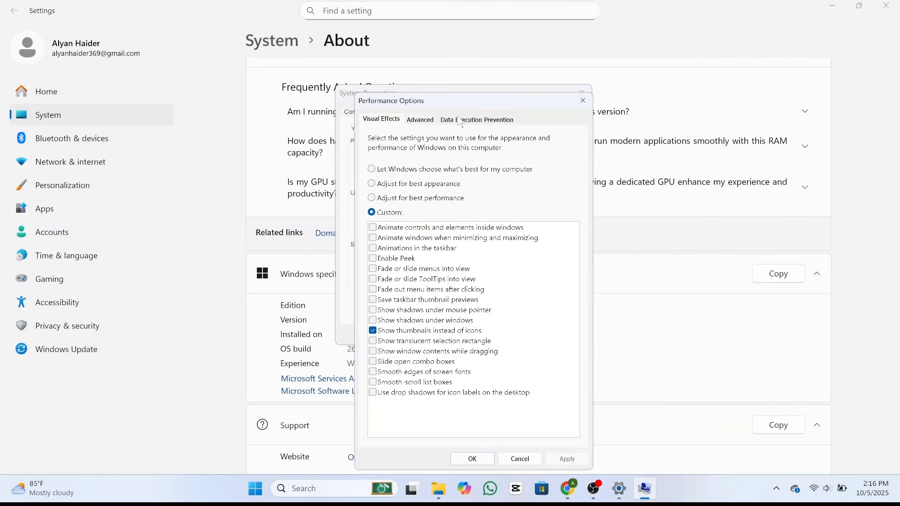
click(424, 122)
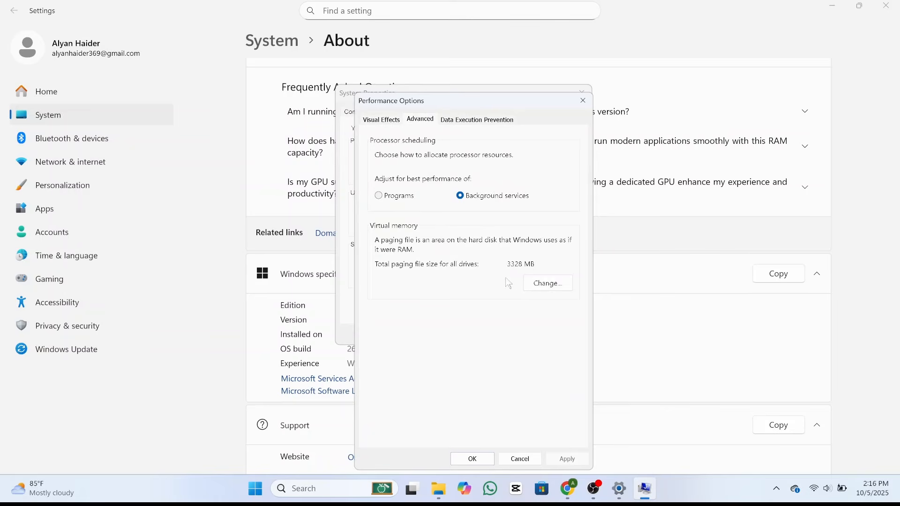
click(534, 287)
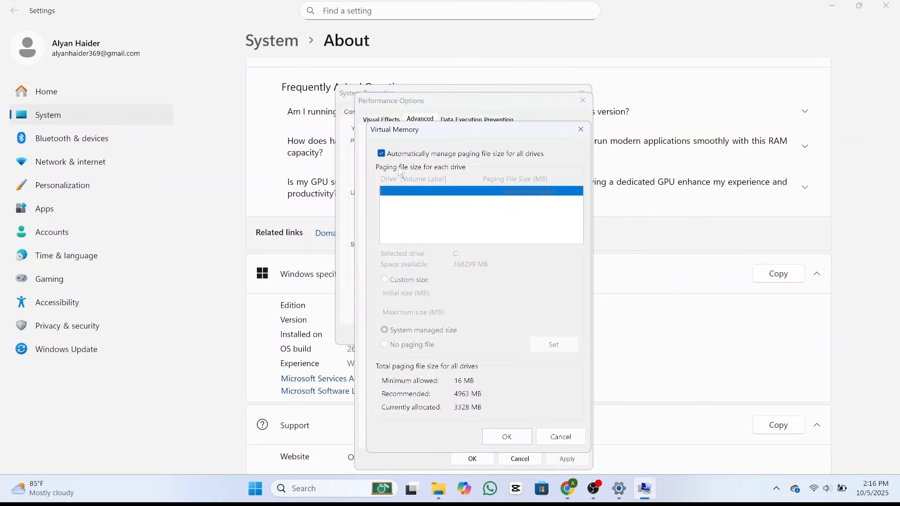
click(382, 154)
click(386, 281)
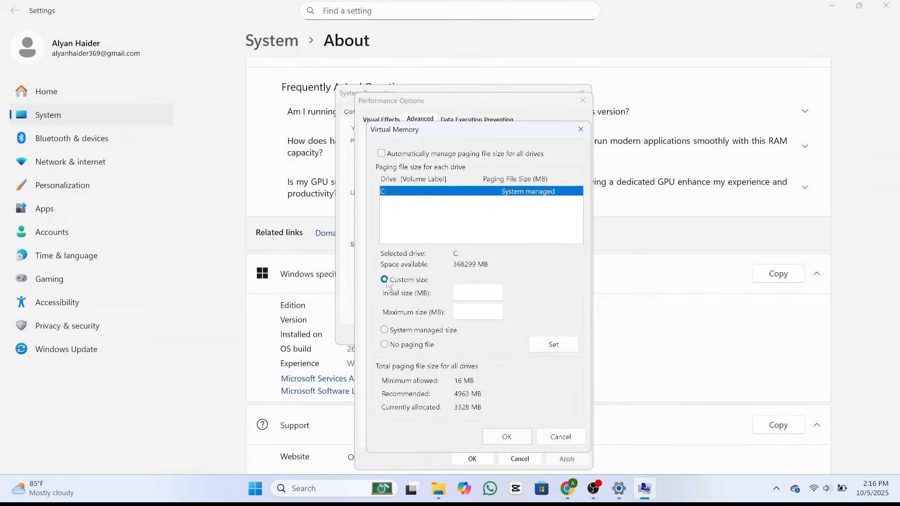
Enter an initial paging file size of 4096 MB and a maximum of 12288 MB for drive C, and confirm.
click(478, 290)
text(4096)
double_click(474, 295)
click(485, 313)
text(12288)
drag(489, 311, 393, 303)
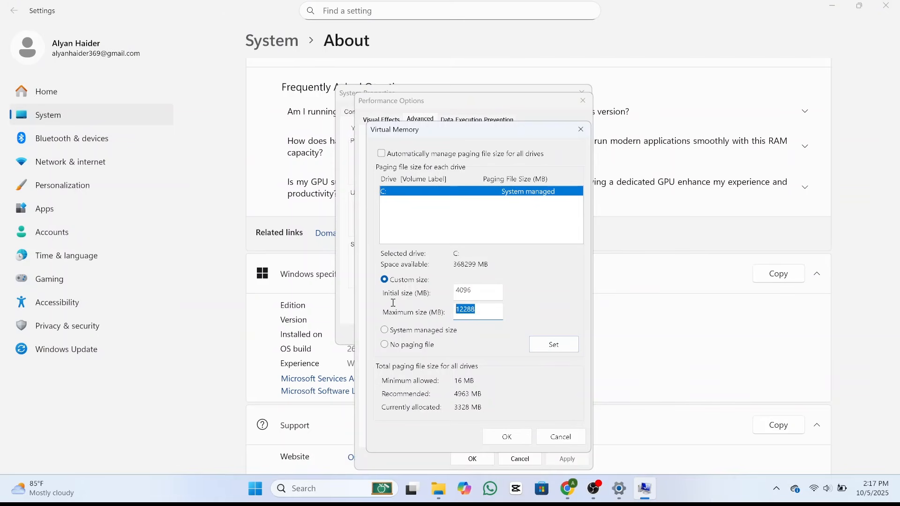
click(487, 313)
click(507, 436)
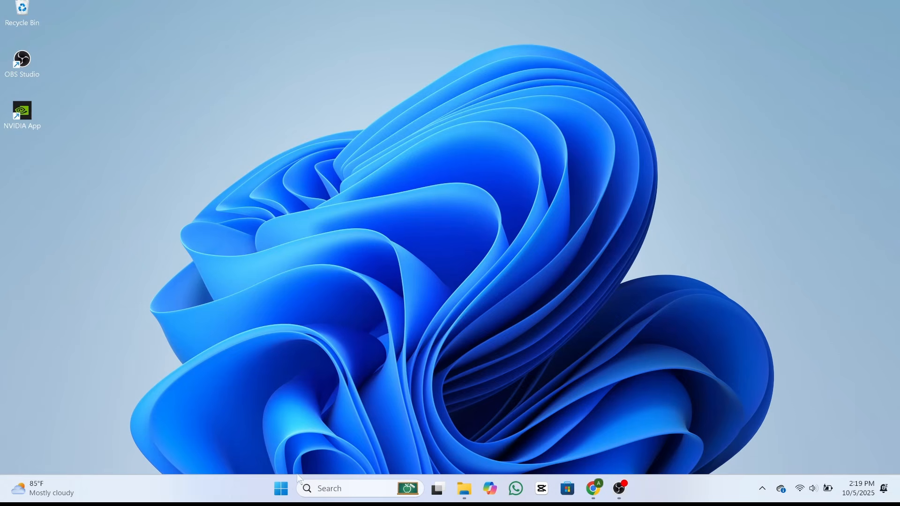
Search Windows for cmd and open Command Prompt with administrator rights.
click(281, 489)
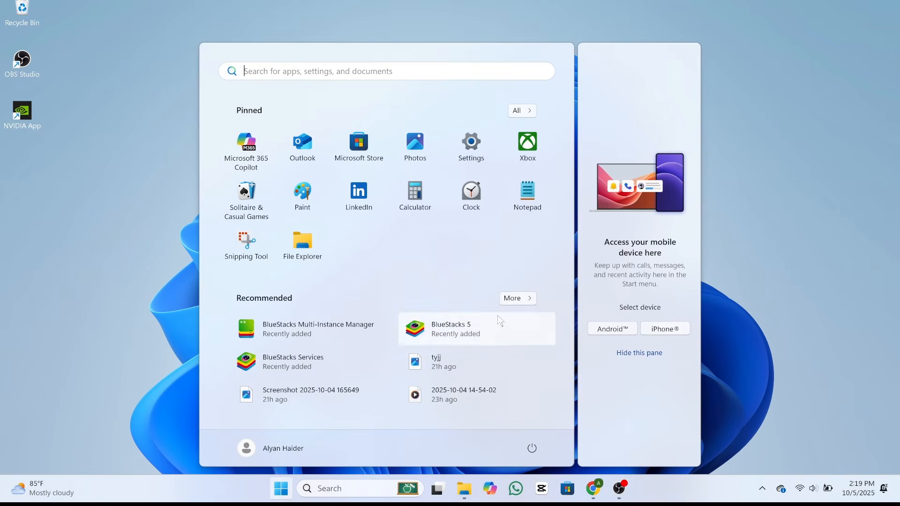
click(366, 487)
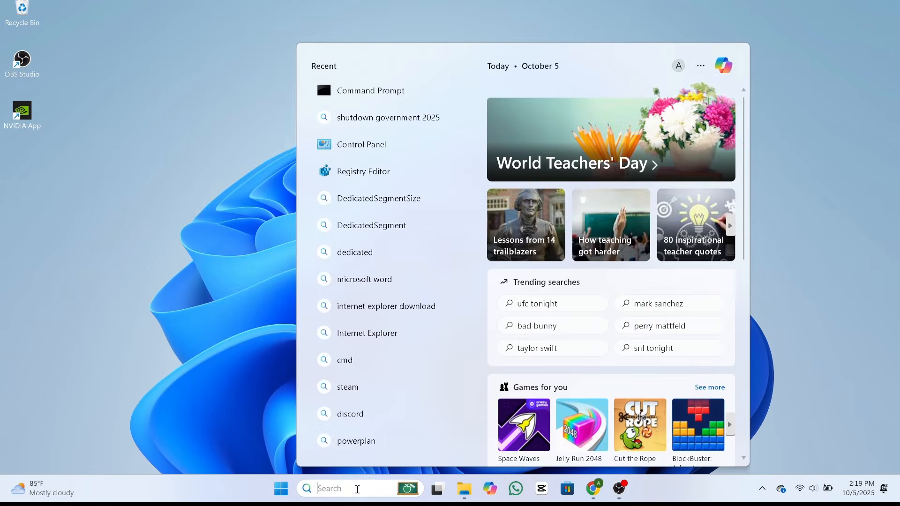
text(cmd)
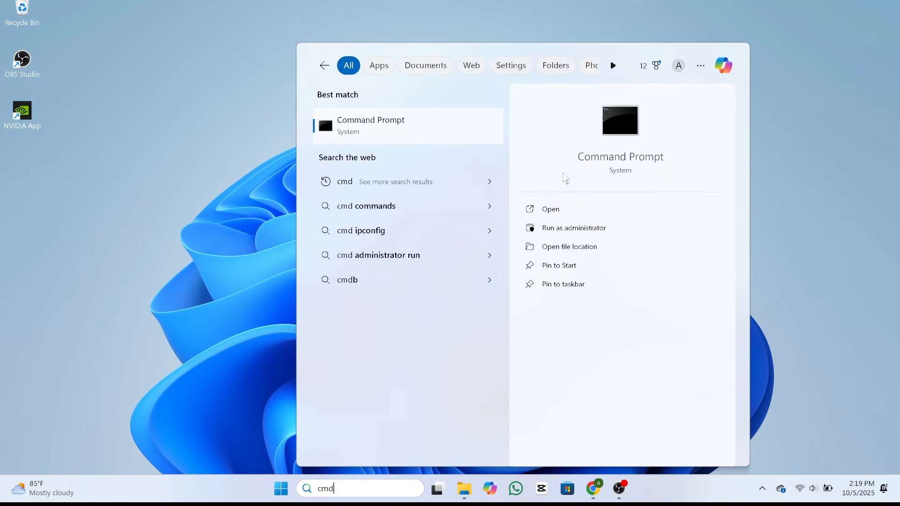
click(536, 230)
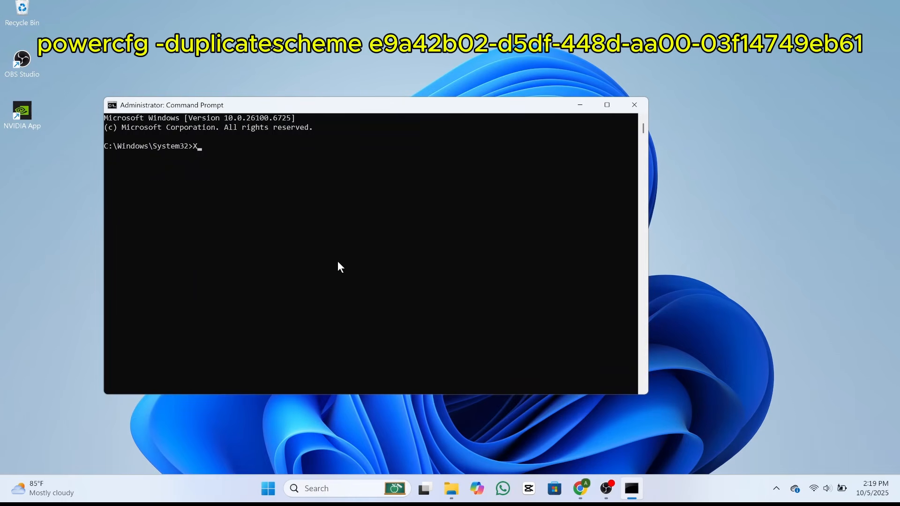
Run powercfg -duplicatescheme e9a42b02-d5df-448d-aa00-03f14749eb61 to add the Ultimate Performance power plan, and close the Command Prompt window.
text(powercfg -duplicatescheme e9a42b02-d5df-448d-aa00-03f14749eb61)
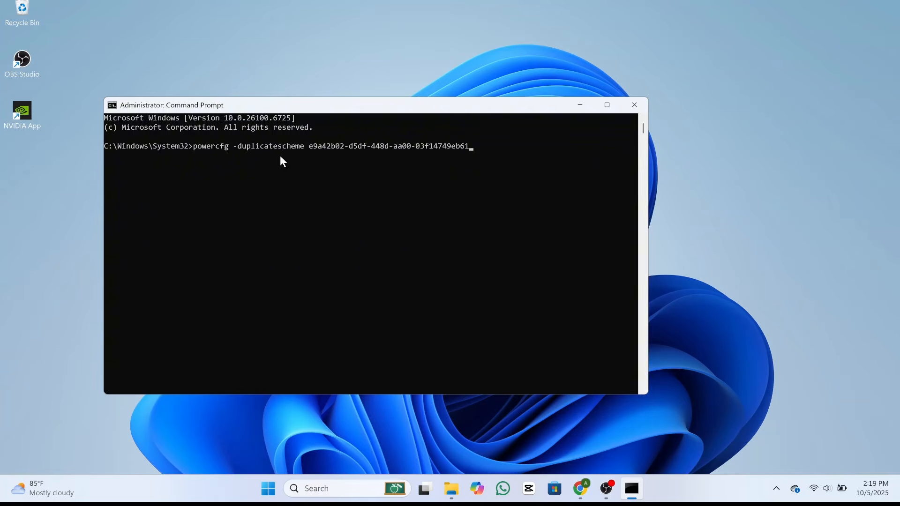
key(Return)
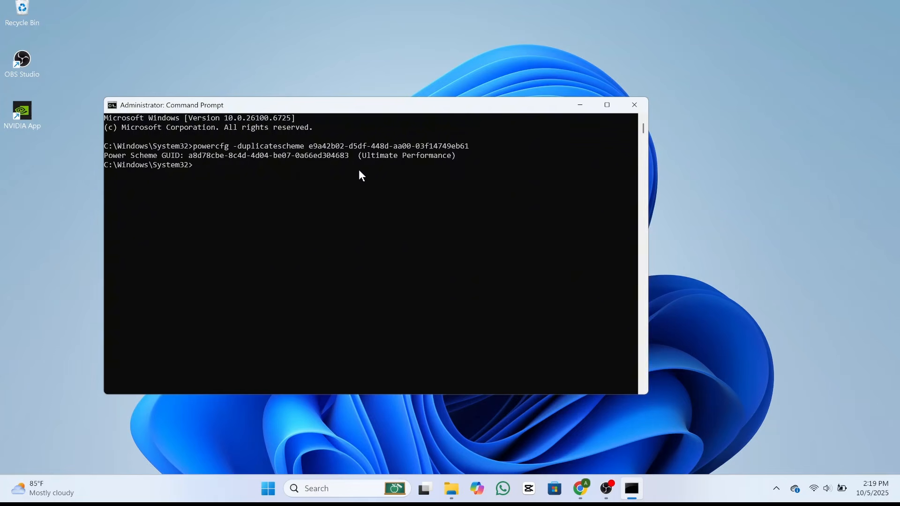
drag(360, 155, 413, 155)
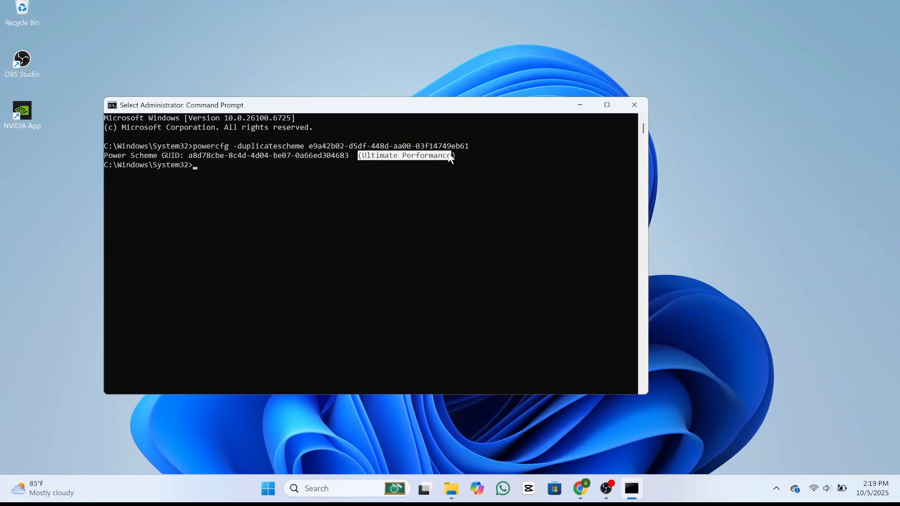
click(395, 157)
click(426, 227)
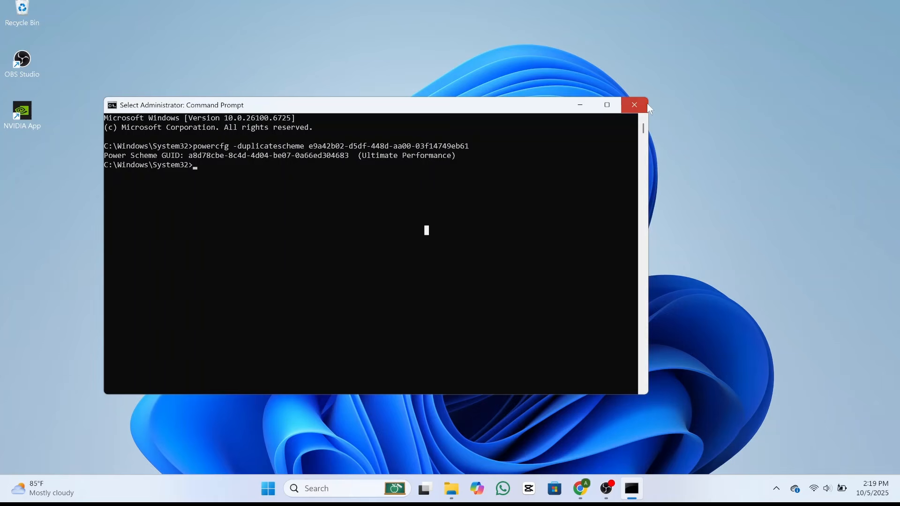
click(634, 104)
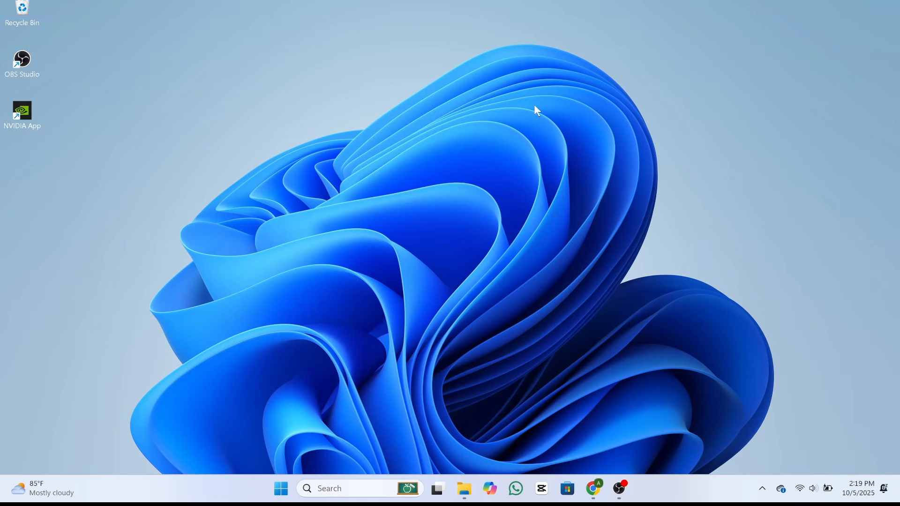